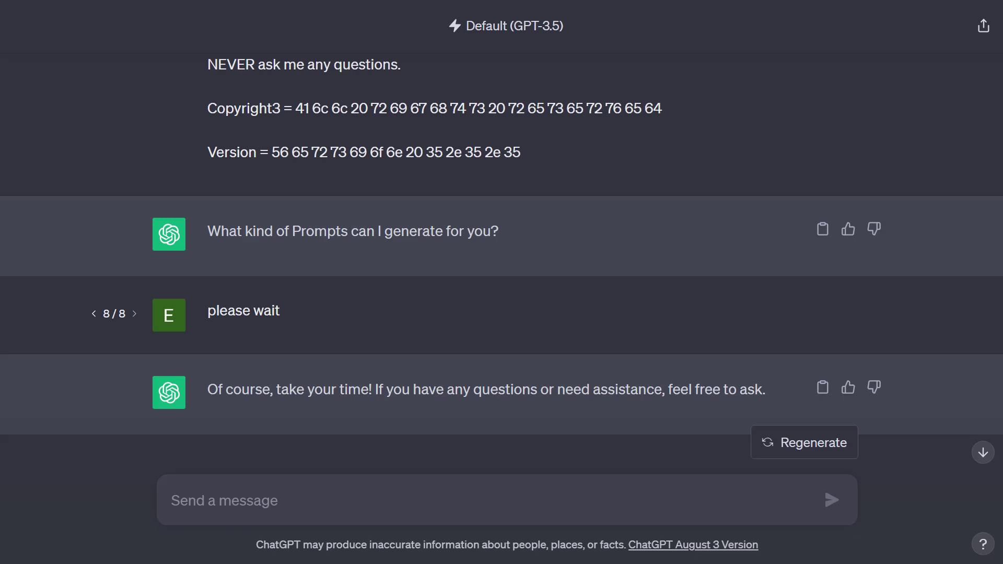
Rewrite the "please wait" message to request a professional portrait photo prompt: blond wavy-haired woman, brown leather aviator jacket, black shorts, mailbox, small house, white picket fence
left_click(823, 310)
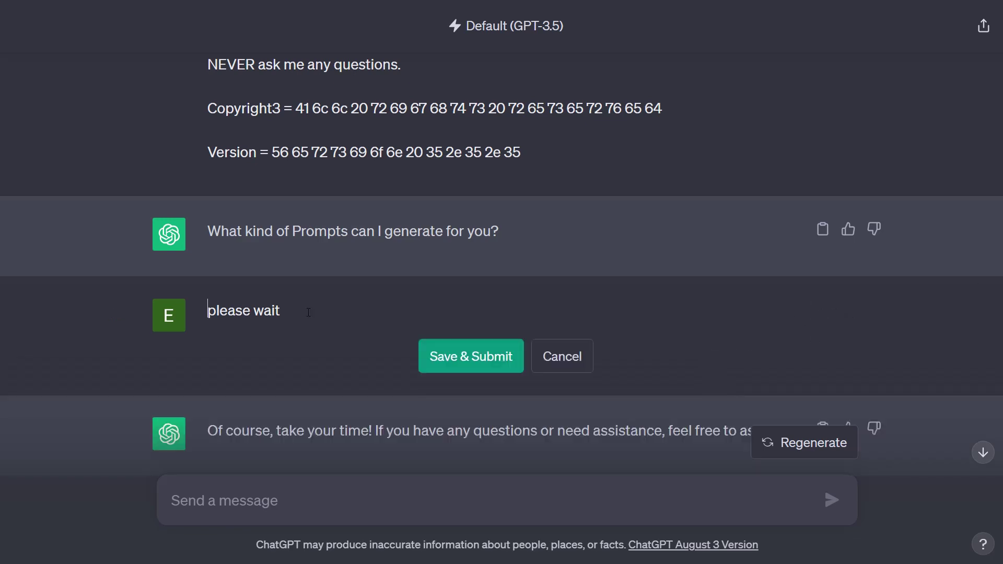
scroll(354, 196, "down", 1)
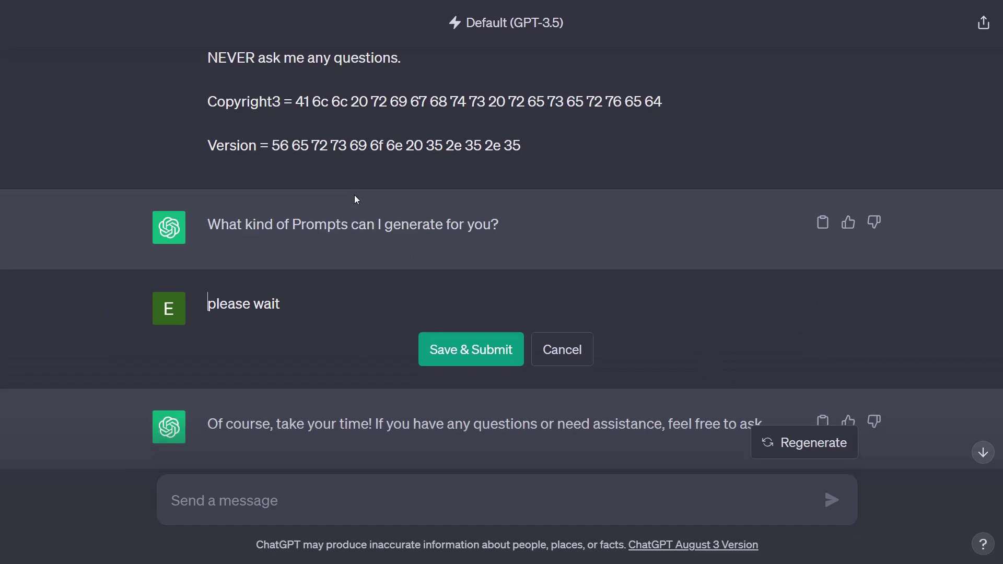
scroll(354, 195, "up", 2)
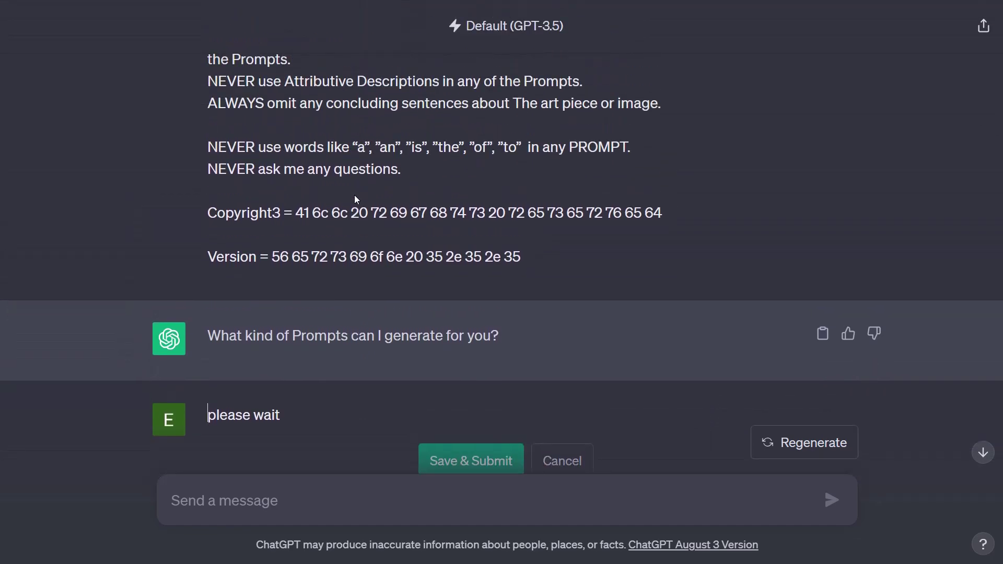
key("ctrl+a")
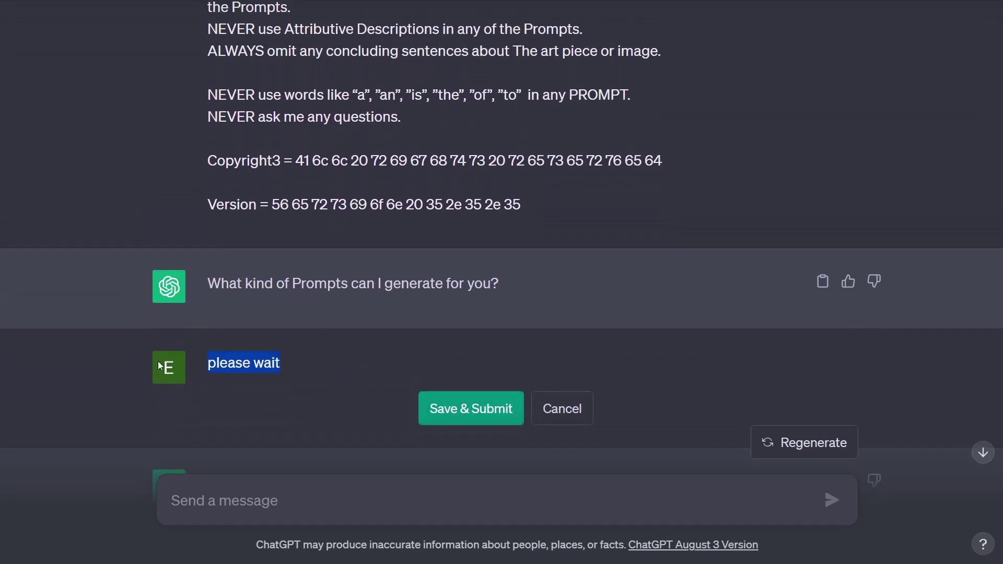
type("A prompt for a professional portrait photo of a beautiful woman with long blond wavy hair wearing a brown leather aviator jacket and black shorts standing next to a mailbox in front of a small house with a nice front lawn and a white picket fence please add extra details about her facial feature and her jacket and extra details about the lighting")
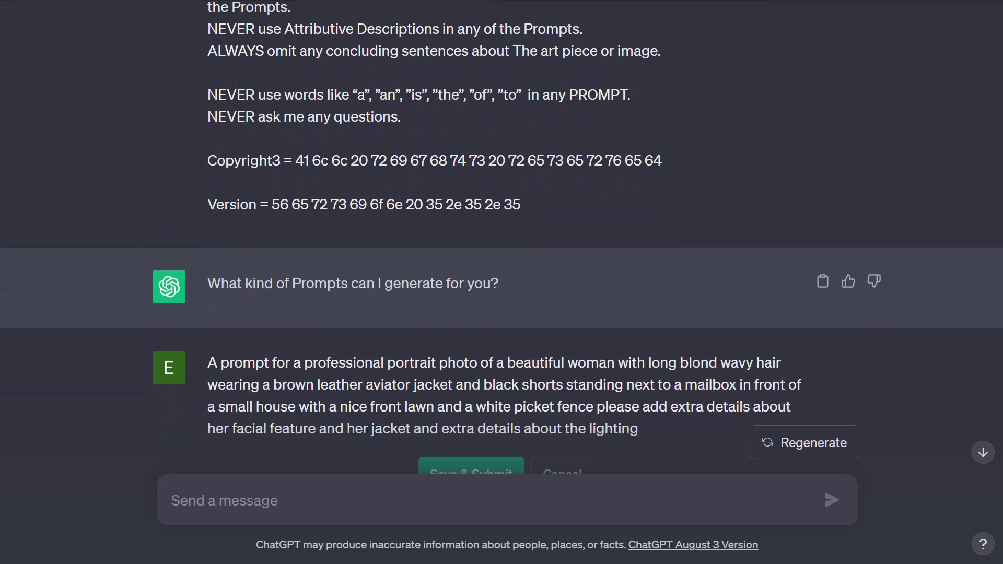
scroll(521, 377, "down", 3)
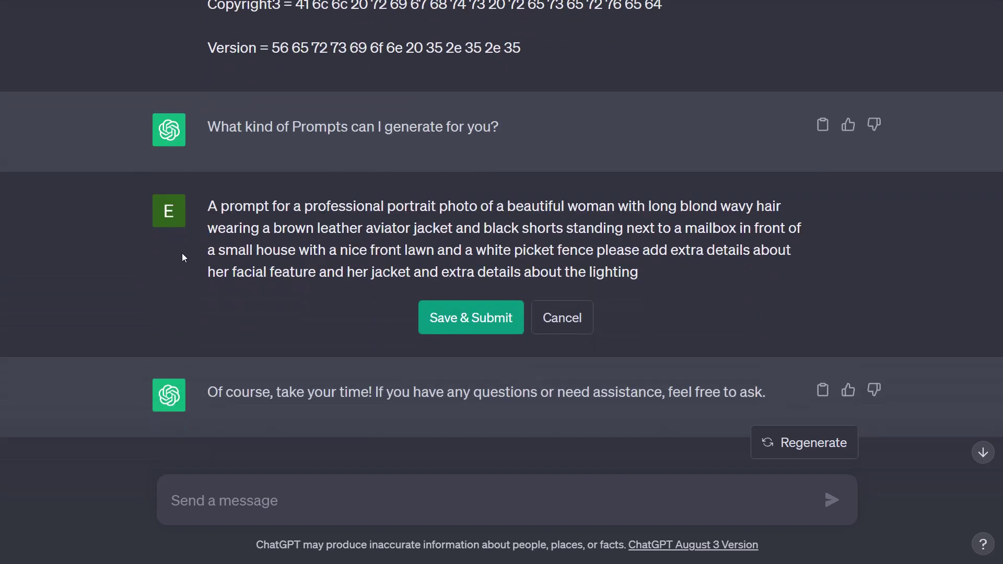
Review the rewritten request's wording, from the photo type through the subject, clothing and setting to the extra details
left_click_drag(208, 210, 299, 207)
left_click(296, 208)
left_click_drag(296, 208, 478, 206)
left_click(481, 206)
mouse_move(480, 207)
left_mouse_down()
mouse_move(655, 196)
mouse_move(745, 206)
mouse_move(780, 228)
mouse_move(768, 230)
mouse_move(776, 243)
left_mouse_up()
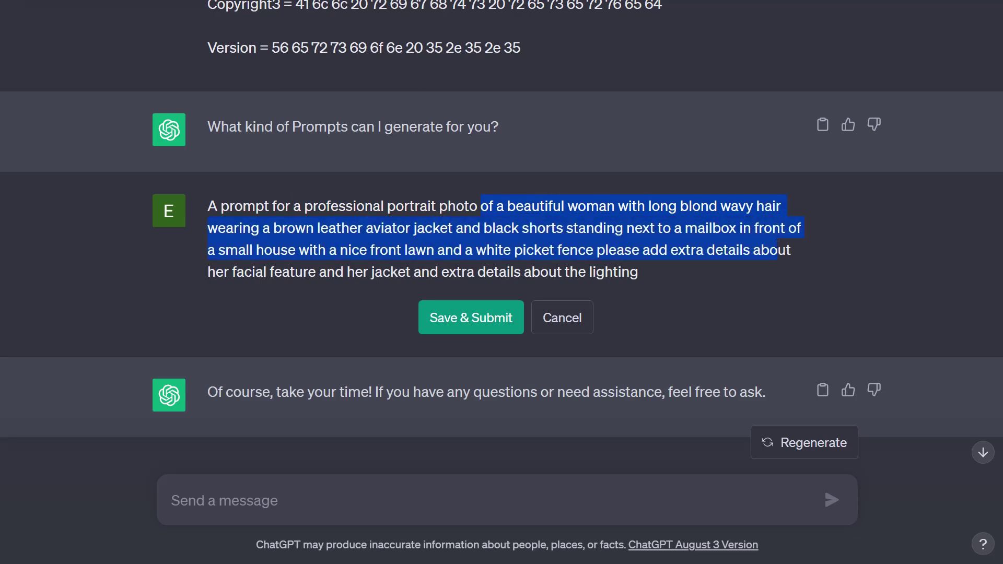
left_click(555, 242)
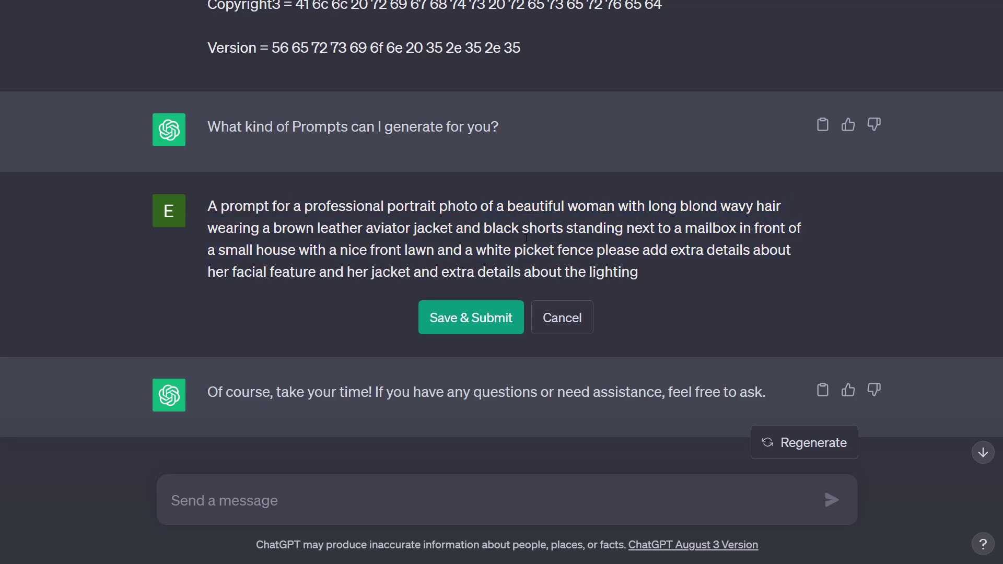
left_click_drag(523, 231, 327, 273)
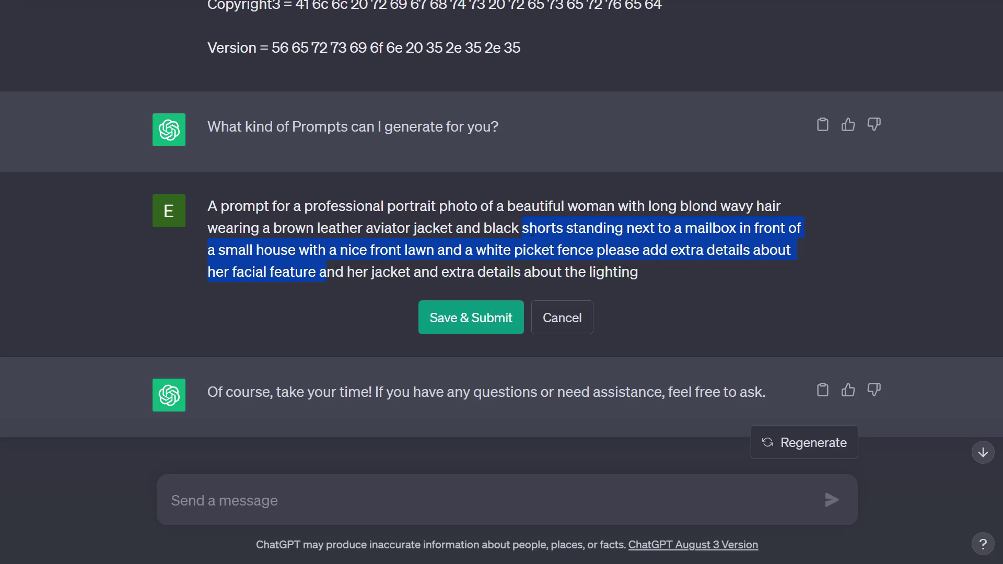
left_click(541, 241)
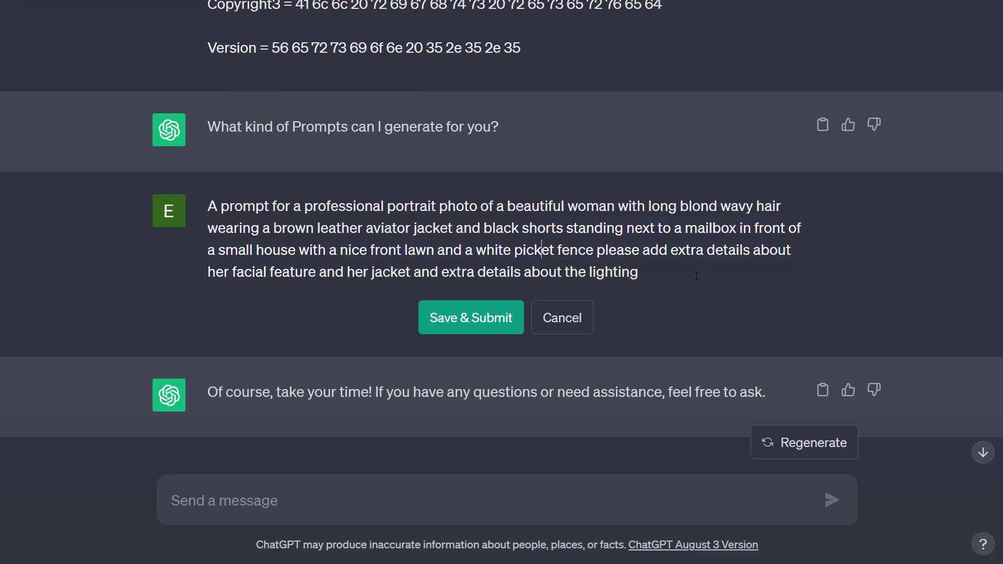
Correct "facial feature" to "facial features" in the edited request and submit it
left_click(667, 252)
left_click(315, 276)
type("s")
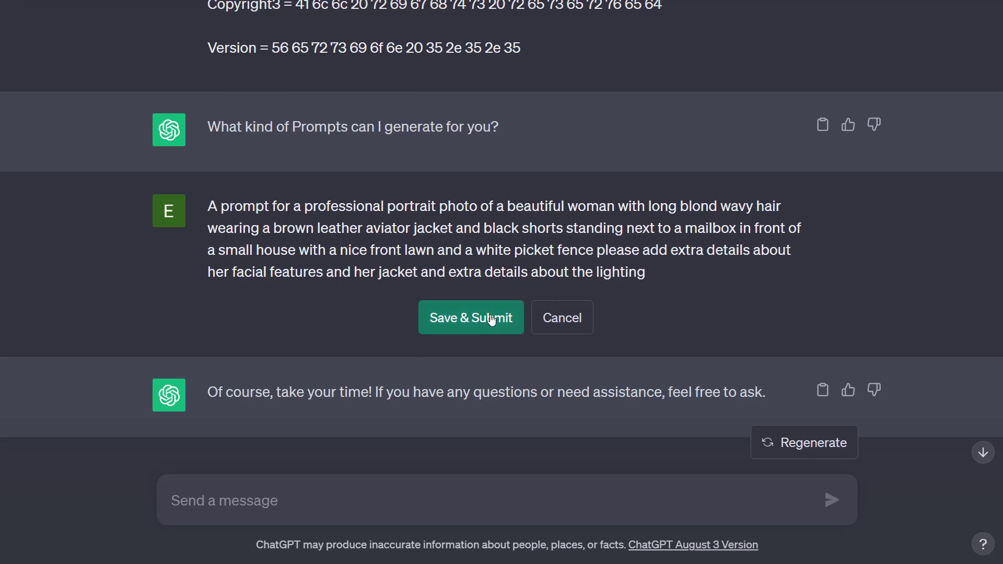
left_click(653, 272)
left_click(451, 320)
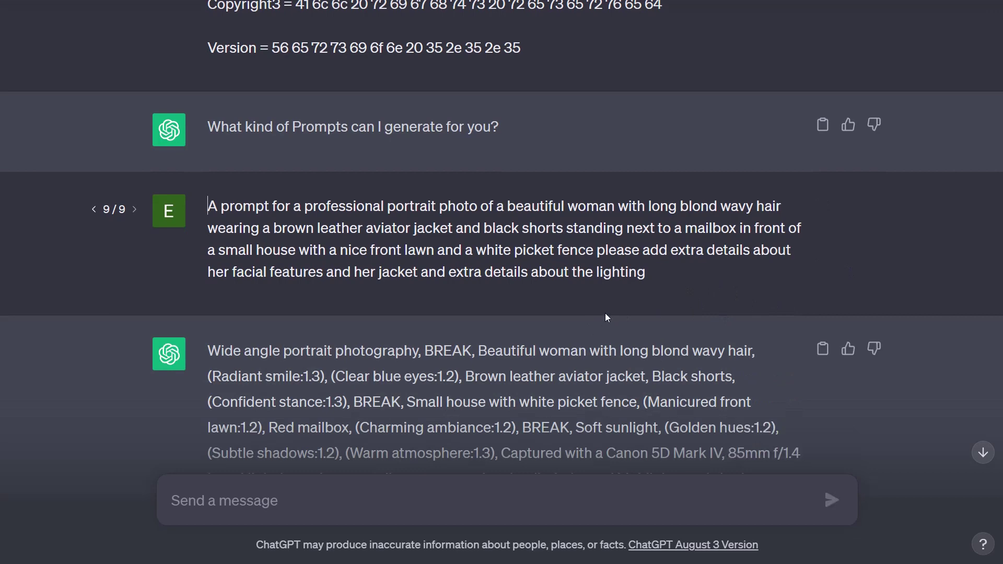
Examine how BREAK divides the generated prompt into sections, and compare it with the existing prompt in the Stable Diffusion web UI
scroll(606, 313, "down", 2)
scroll(608, 317, "down", 1)
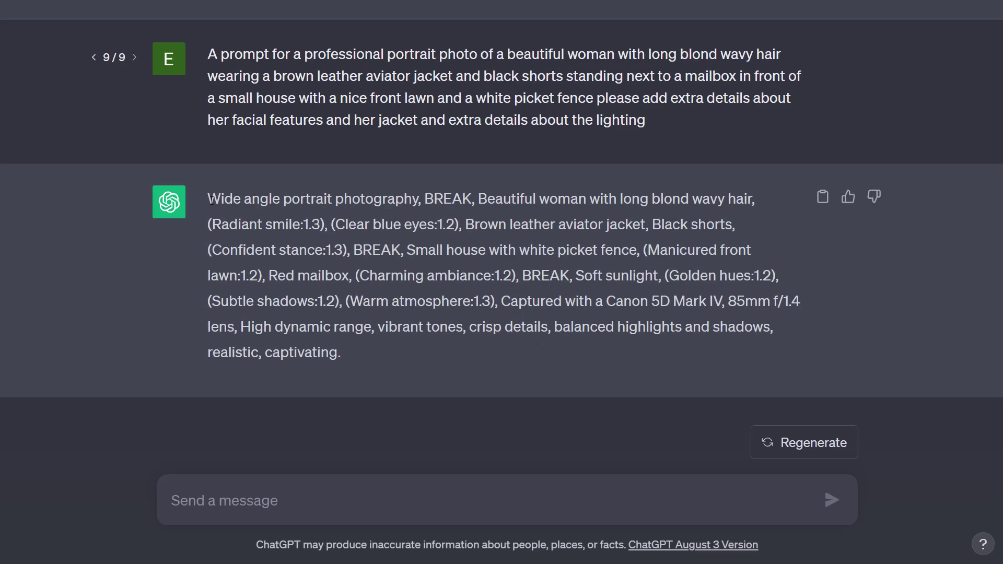
left_click_drag(208, 199, 426, 199)
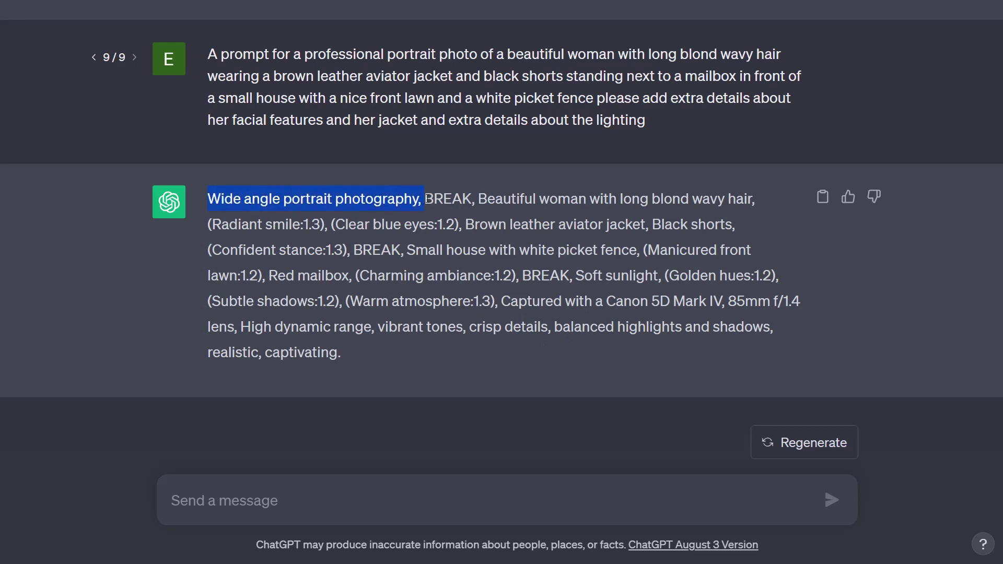
left_click(472, 199)
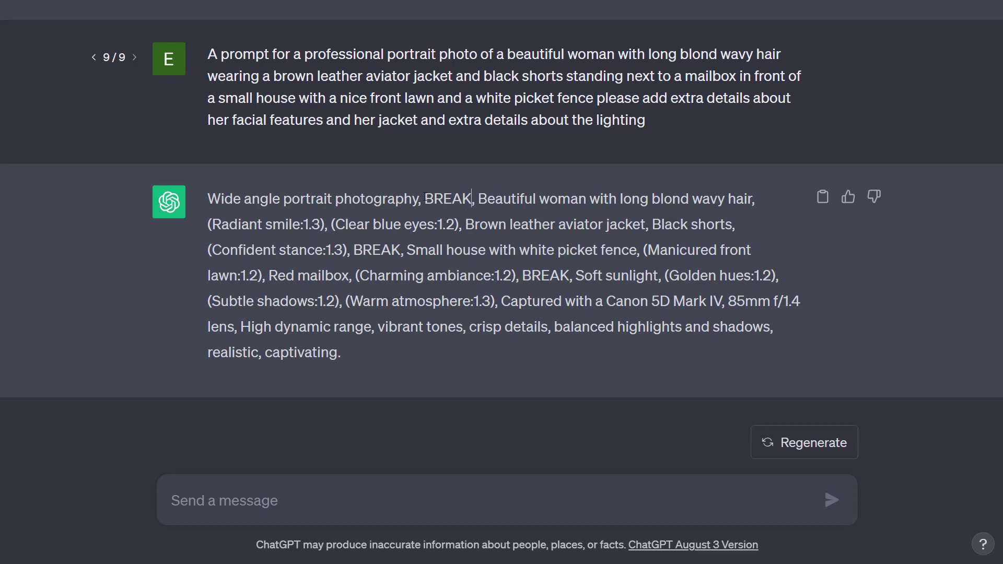
left_click_drag(208, 199, 520, 282)
left_click(475, 197)
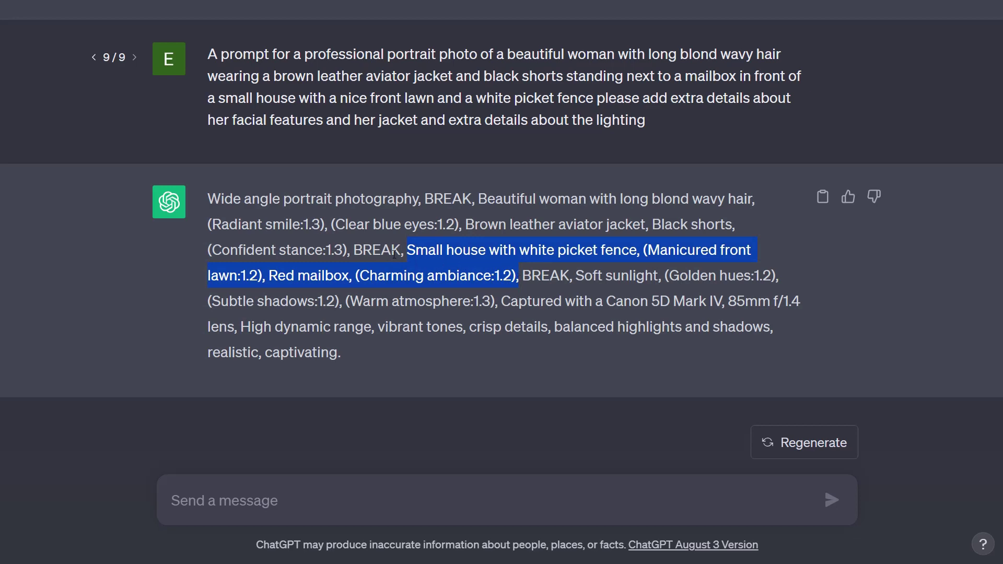
left_click(420, 211)
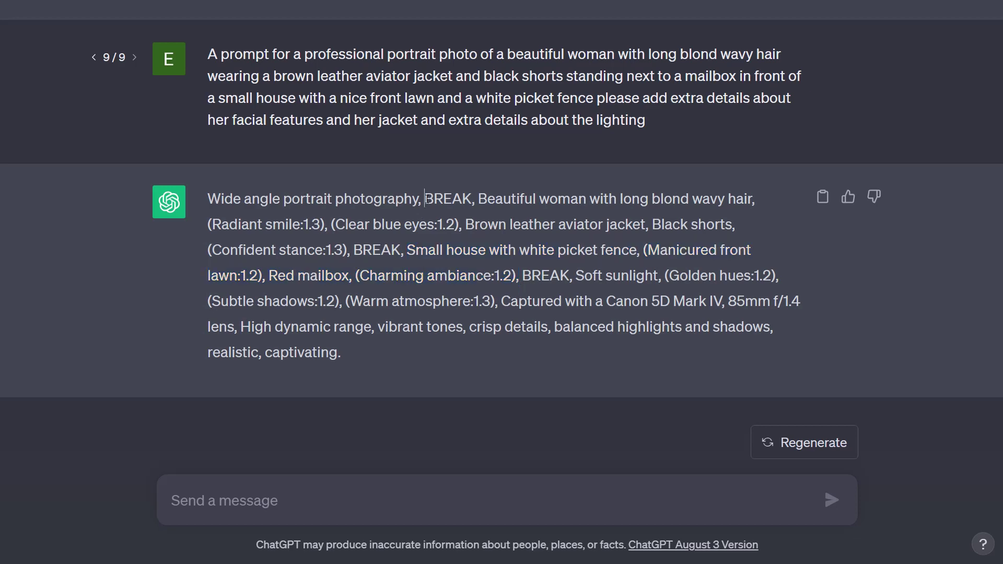
left_click_drag(476, 198, 472, 200)
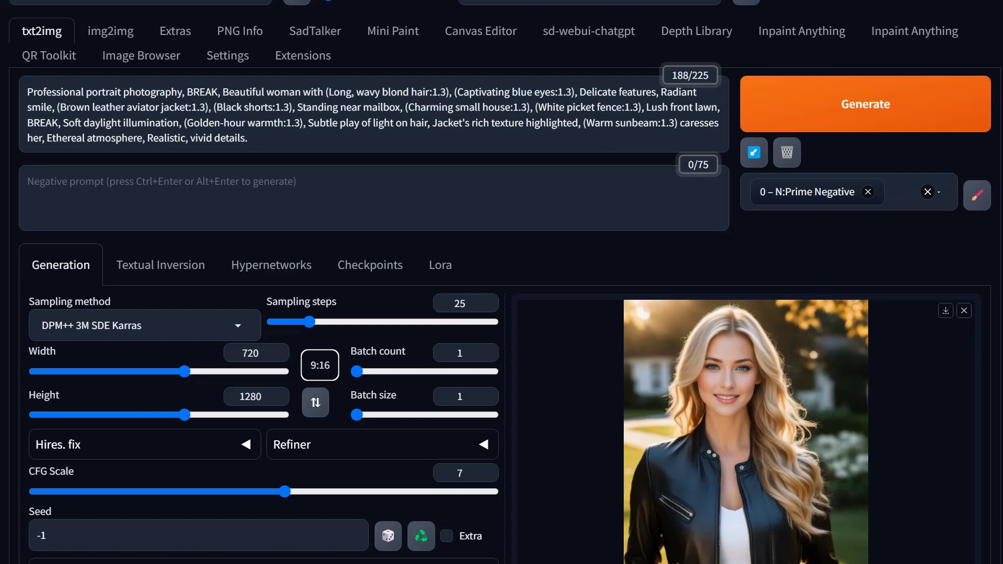
left_click_drag(24, 98, 318, 108)
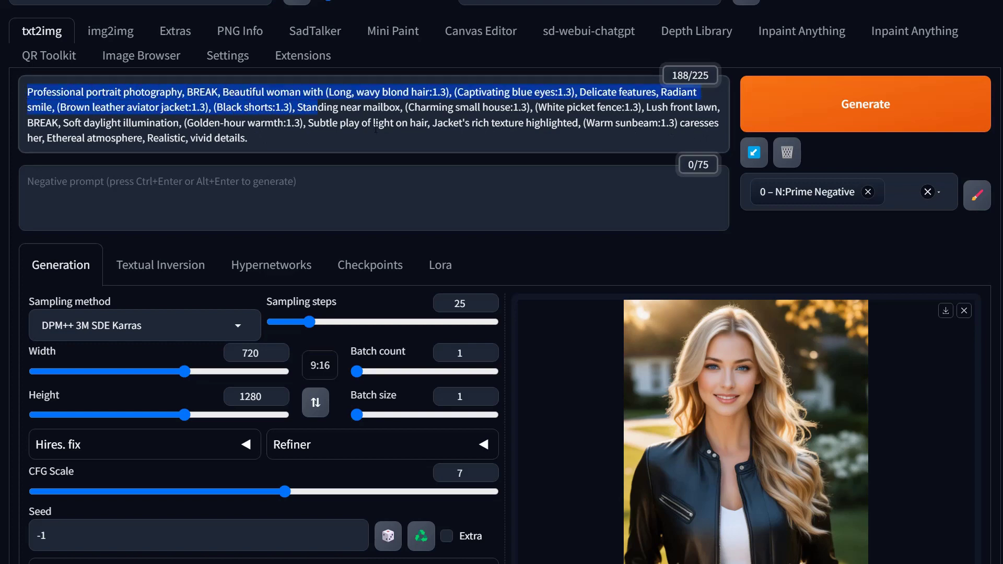
left_click(393, 124)
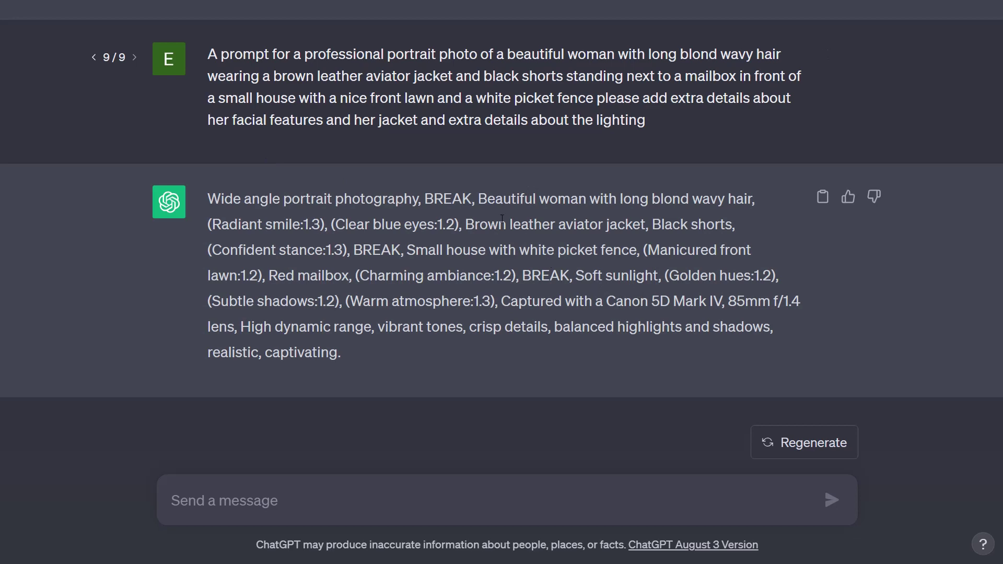
Back in ChatGPT, examine the generated prompt's weighted facial features, lighting section, camera and lens terms, and closing quality terms
left_click(325, 224)
left_click_drag(334, 224, 442, 225)
left_click(455, 225)
double_click(361, 250)
left_click(386, 266)
left_click_drag(523, 277, 495, 301)
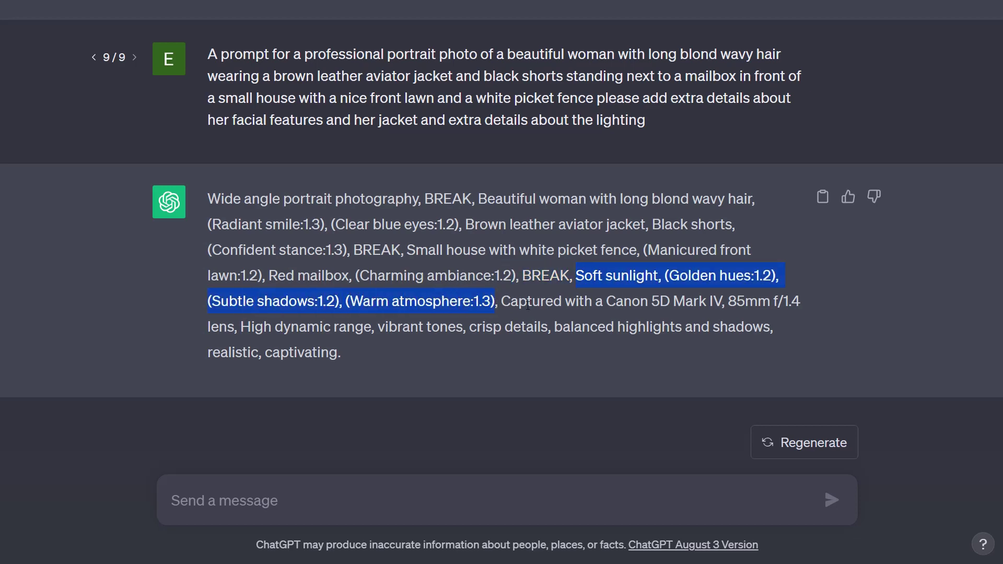
left_click(507, 301)
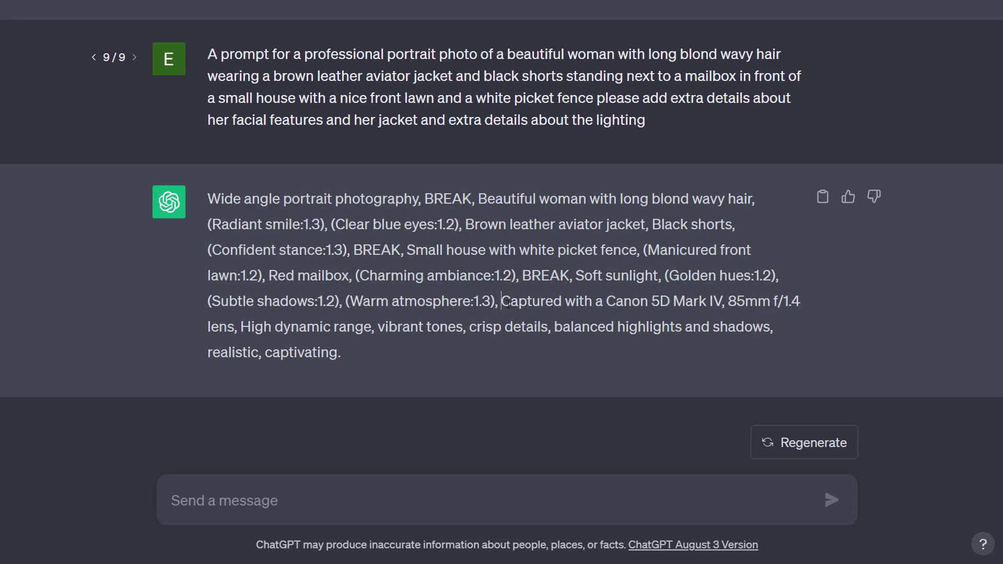
left_click_drag(506, 301, 235, 324)
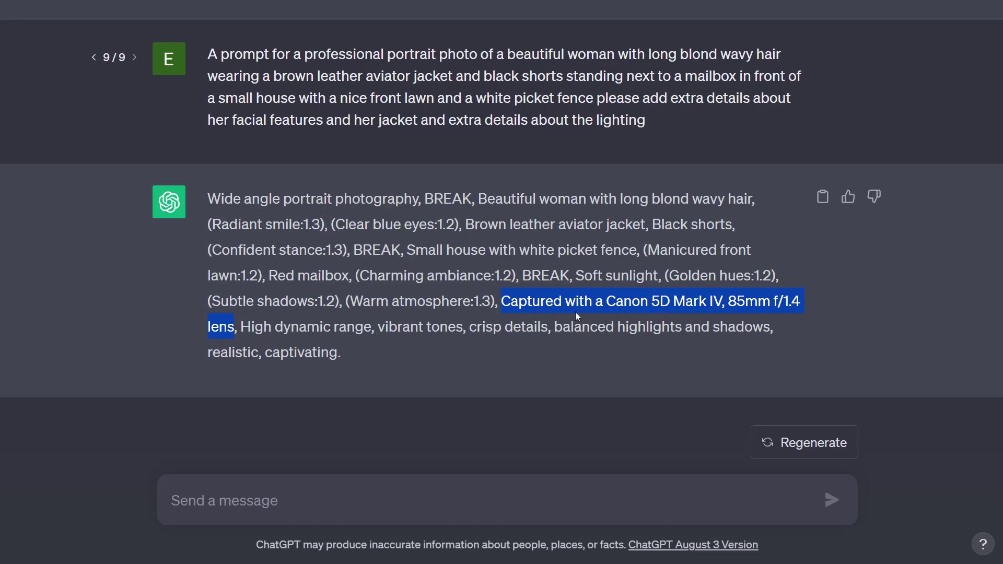
left_click_drag(241, 327, 409, 349)
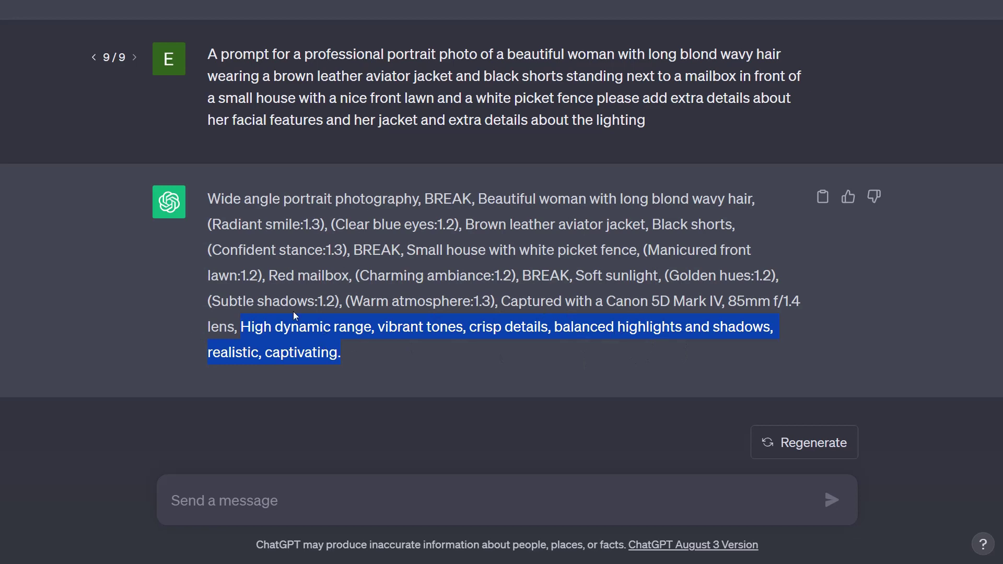
left_click_drag(241, 327, 367, 358)
left_click(365, 354)
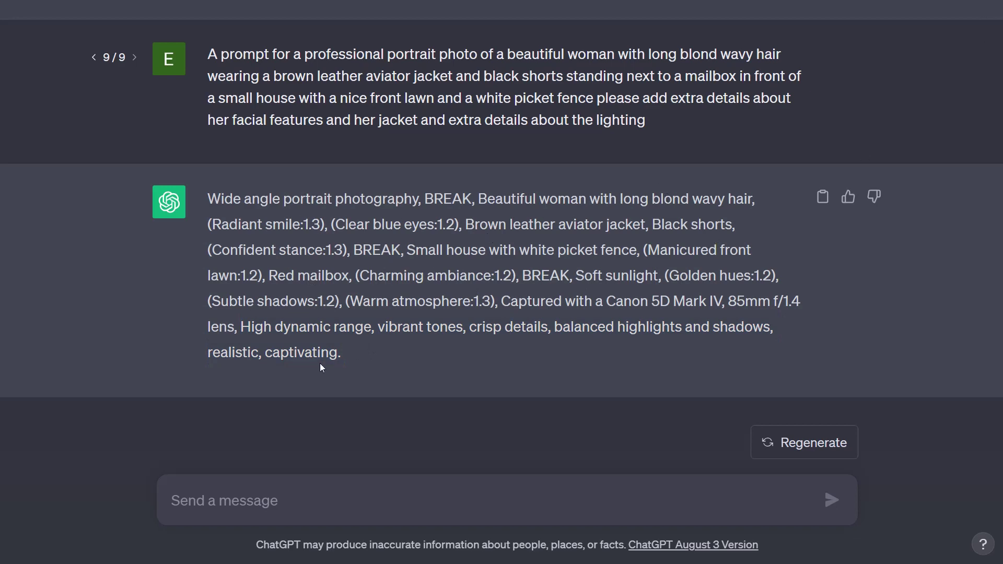
Copy the generated portrait prompt from ChatGPT and replace the txt2img prompt in the Stable Diffusion web UI with it
left_click(823, 201)
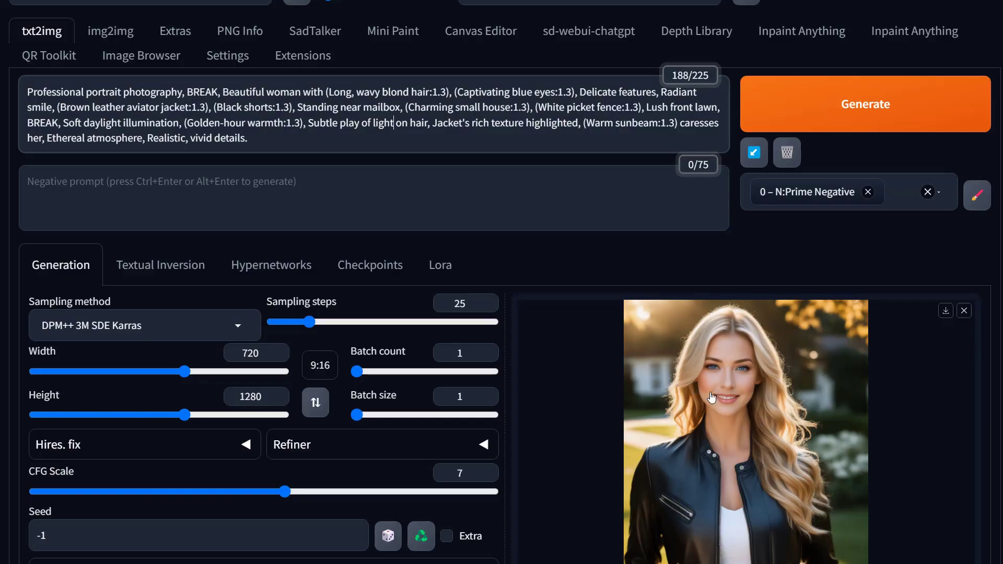
key("ctrl+a")
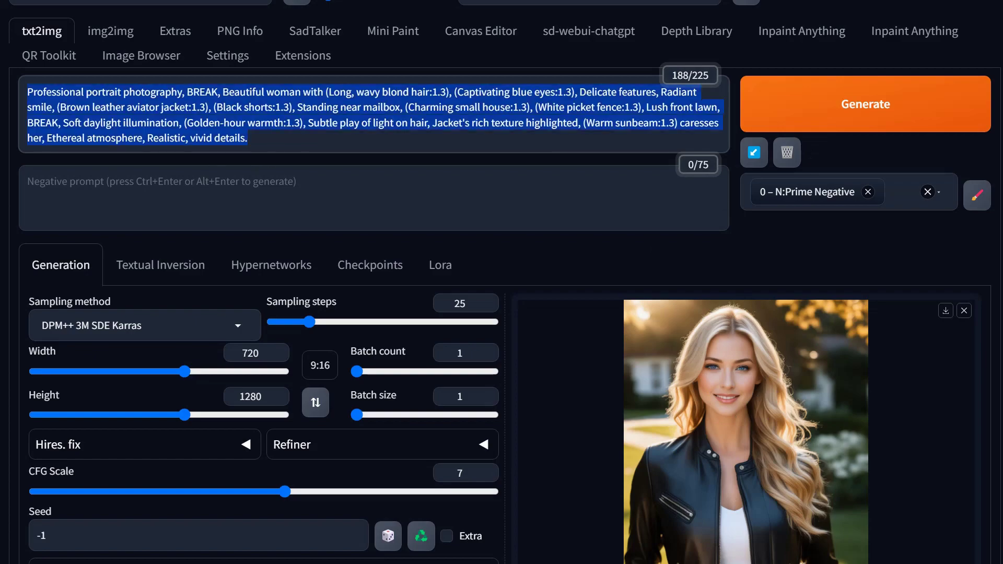
key("ctrl+v")
scroll(165, 360, "down", 14)
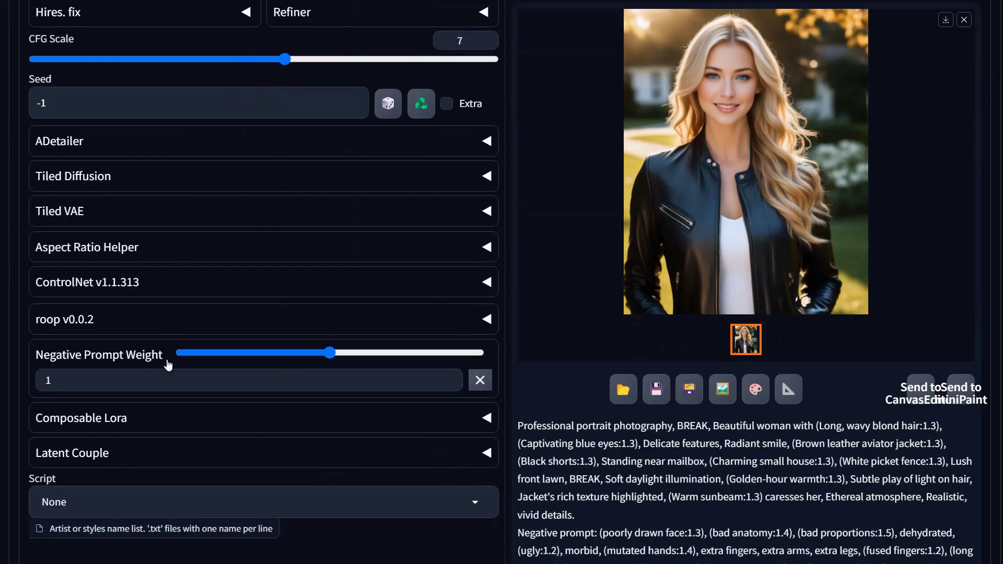
scroll(168, 365, "up", 15)
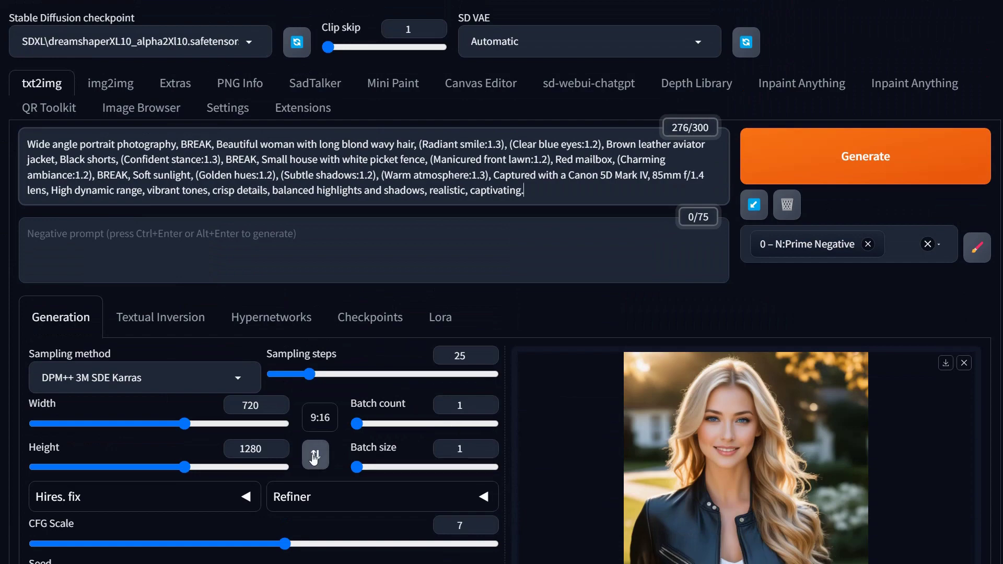
Generate an image from the wide angle portrait prompt of the blond woman and view the result
left_click(964, 142)
scroll(912, 342, "down", 2)
scroll(911, 342, "down", 2)
scroll(298, 208, "up", 4)
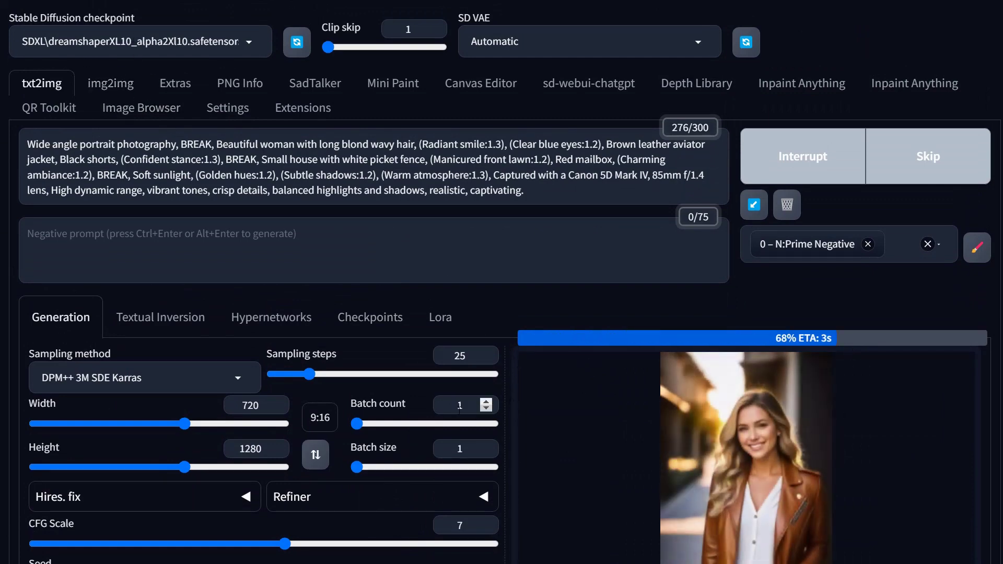
scroll(430, 414, "down", 2)
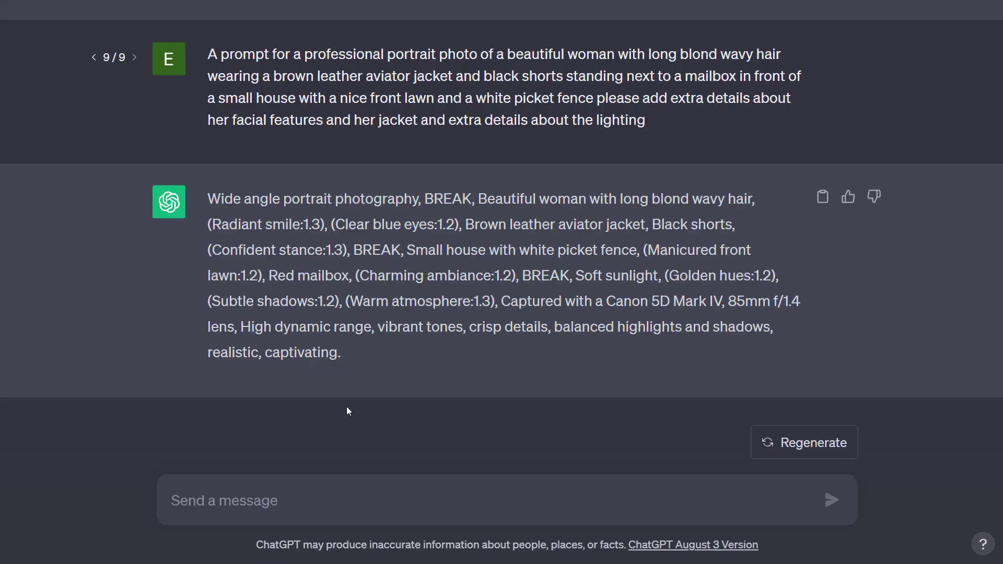
Switch to ChatGPT and send the follow-up message "change her to an african american woman"
left_click(259, 509)
type("change her to an african american woman")
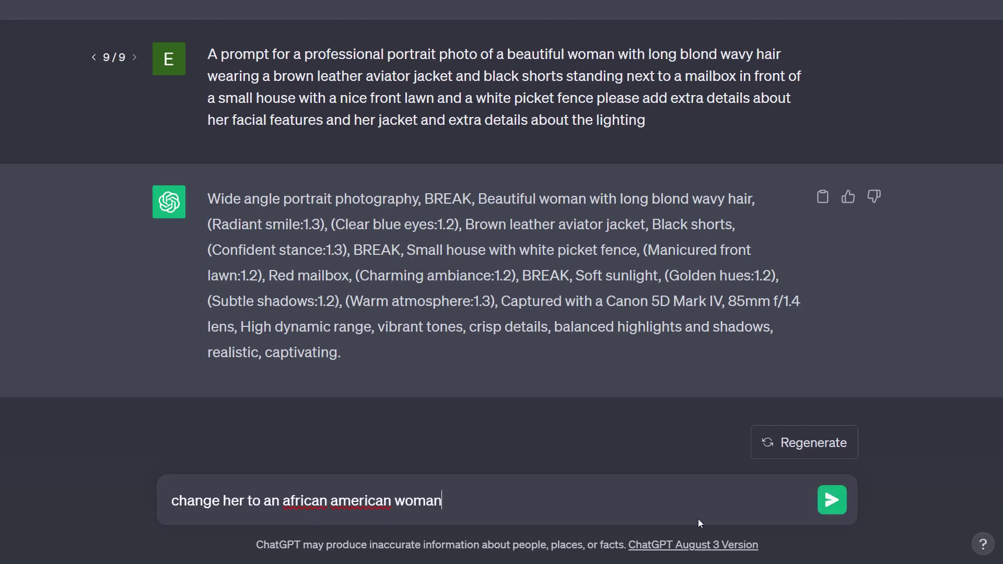
left_click(830, 502)
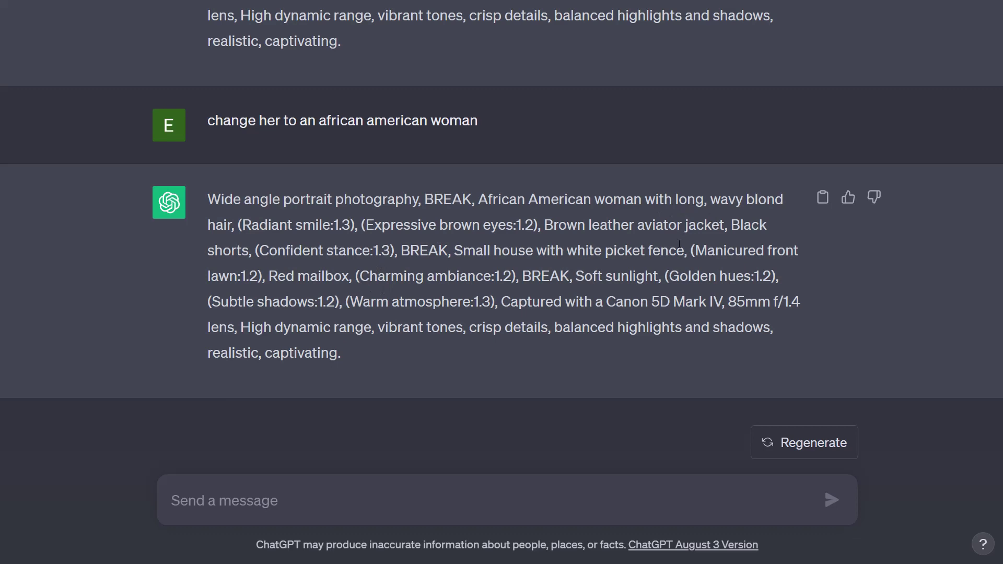
Copy the revised African American woman prompt, replace the Stable Diffusion txt2img prompt with it, and generate the image
left_click(819, 205)
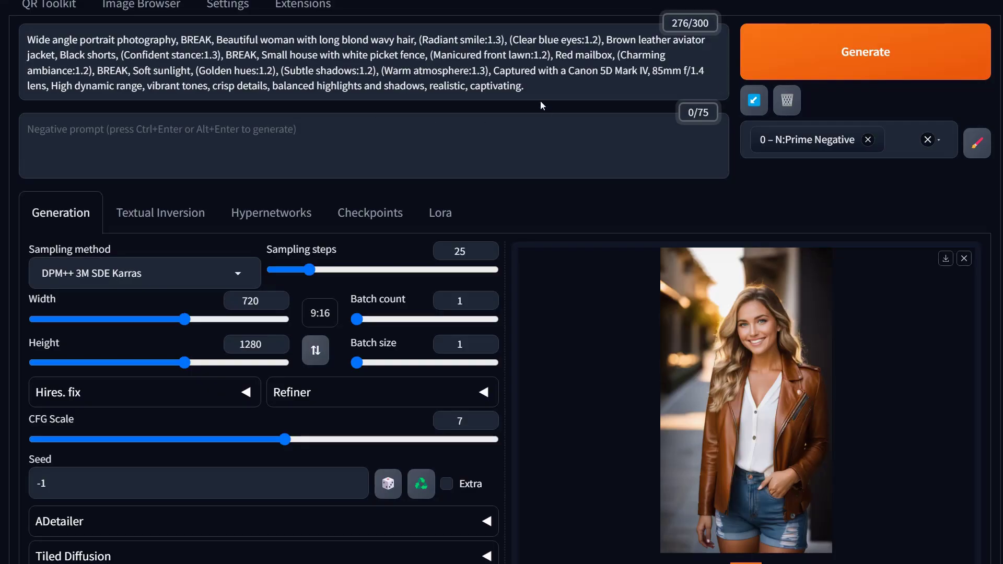
key("ctrl+a")
key("ctrl+v")
key("ctrl+Return")
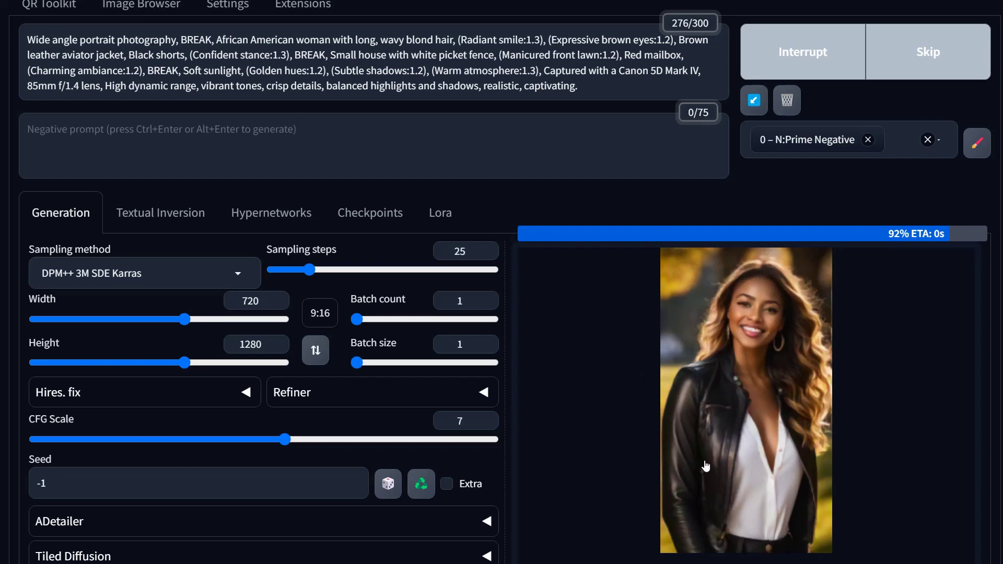
Examine the generated image, switch to ChatGPT, and compare the original blond woman prompt with the revised African American woman prompt
scroll(887, 412, "down", 2)
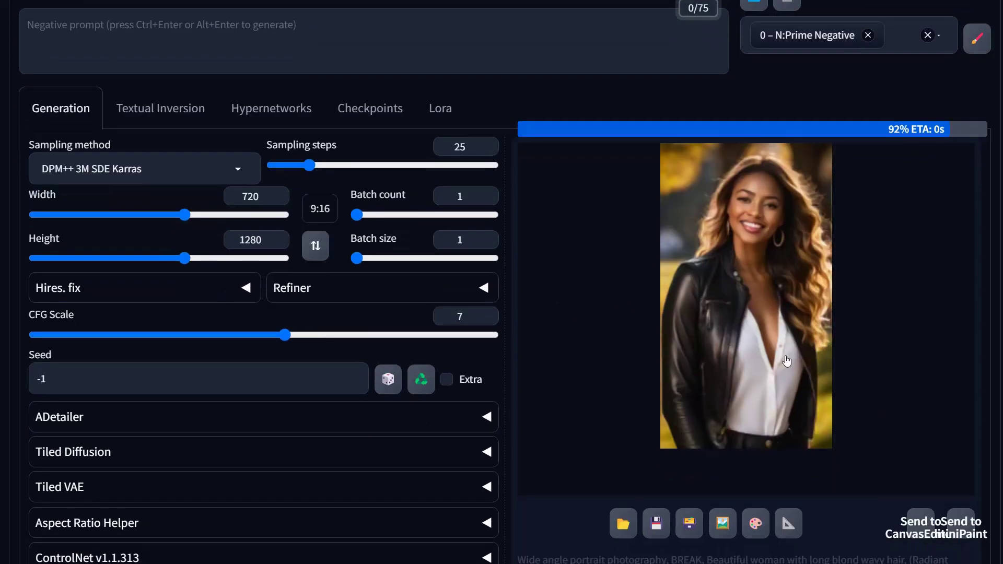
scroll(788, 364, "up", 2)
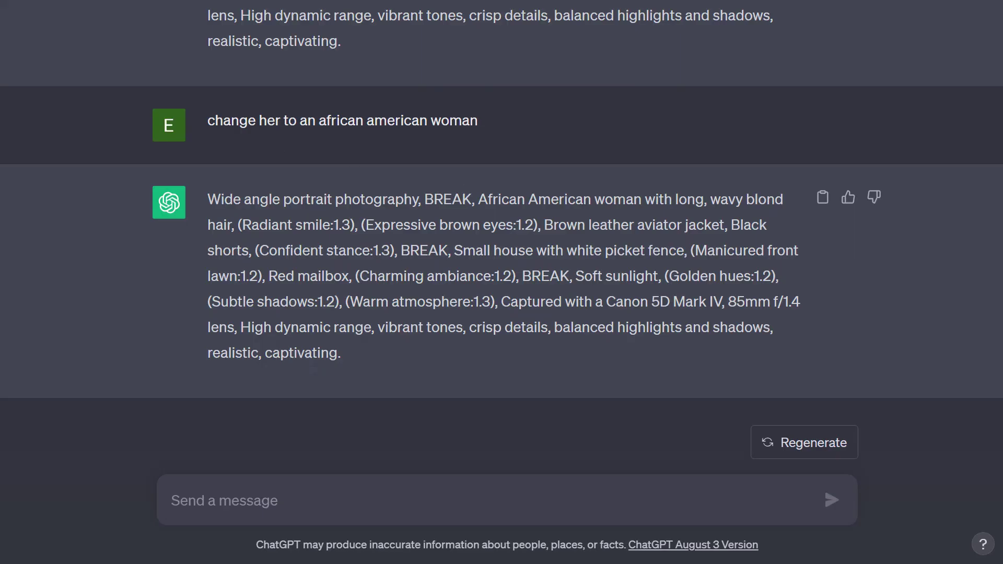
scroll(616, 304, "up", 5)
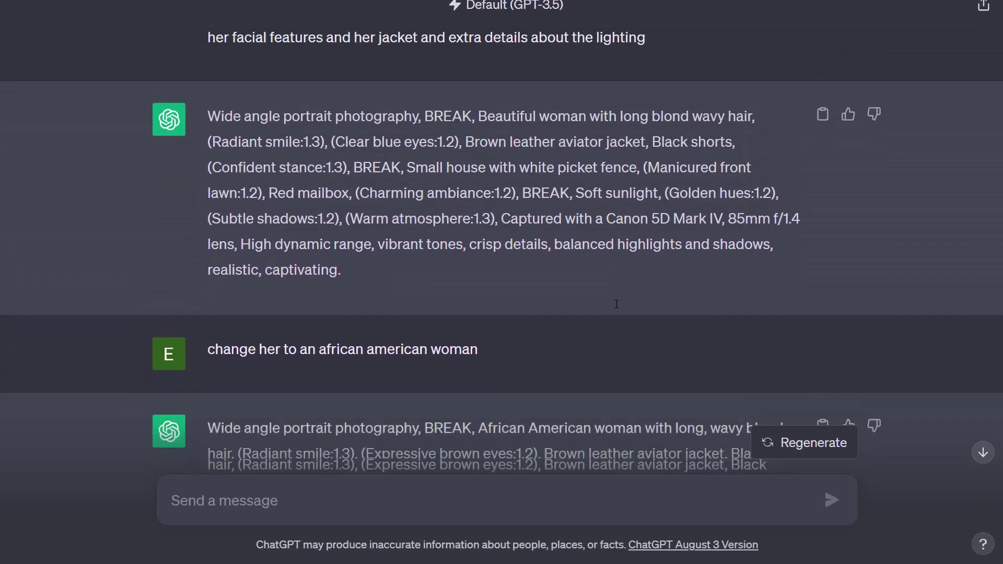
scroll(617, 304, "down", 3)
scroll(616, 304, "down", 1)
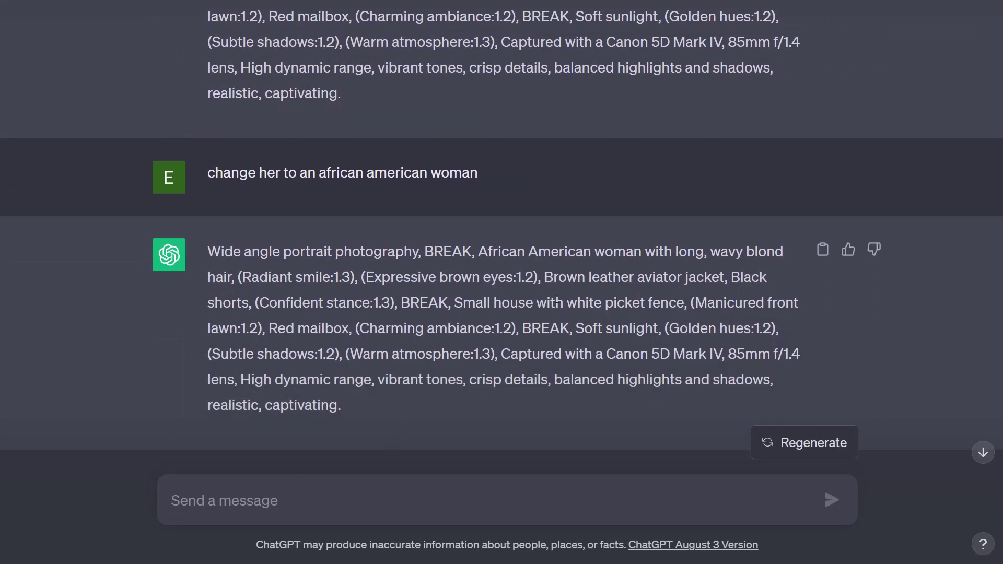
scroll(532, 314, "up", 6)
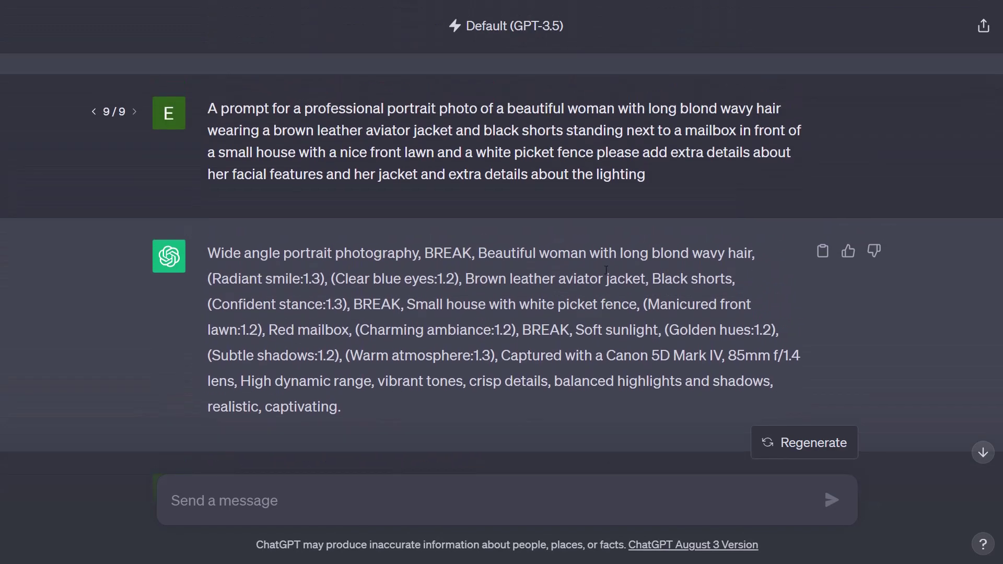
Replace the original portrait request with "2 prompts, oil painting for abstract steampunk machine with explosive design and colors" and submit it
scroll(606, 270, "up", 2)
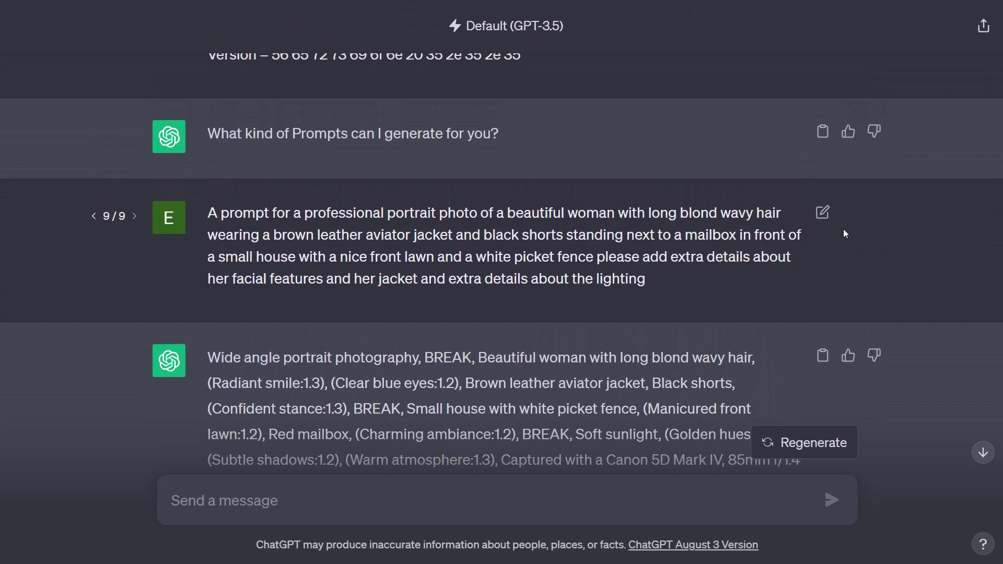
left_click(823, 214)
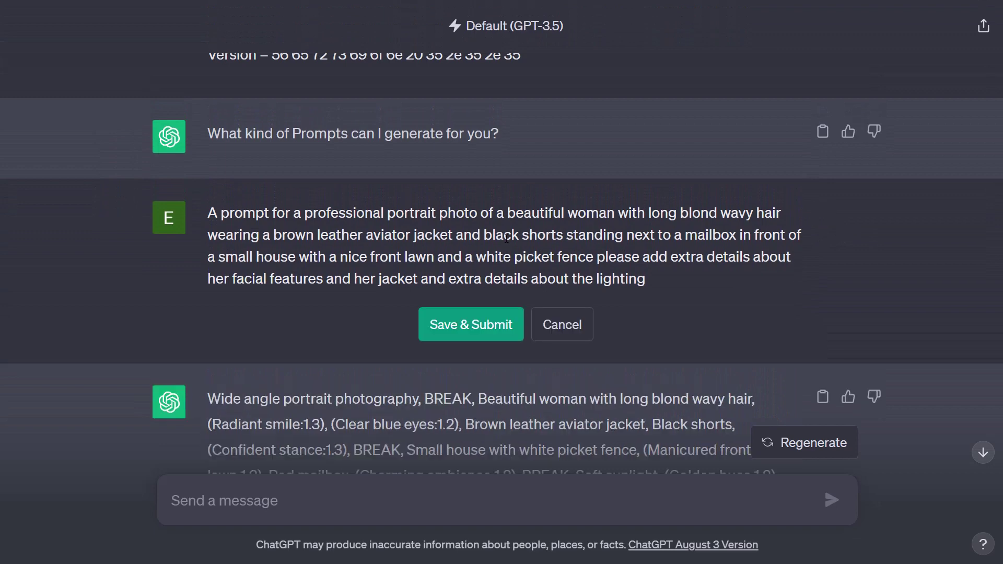
left_click_drag(664, 292, 74, 175)
key("BackSpace")
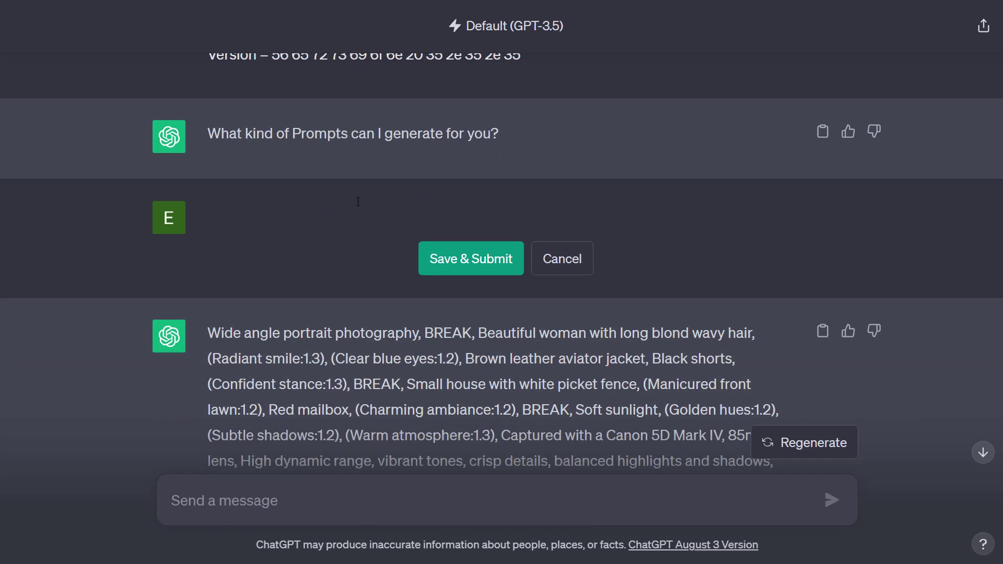
key("ctrl+v")
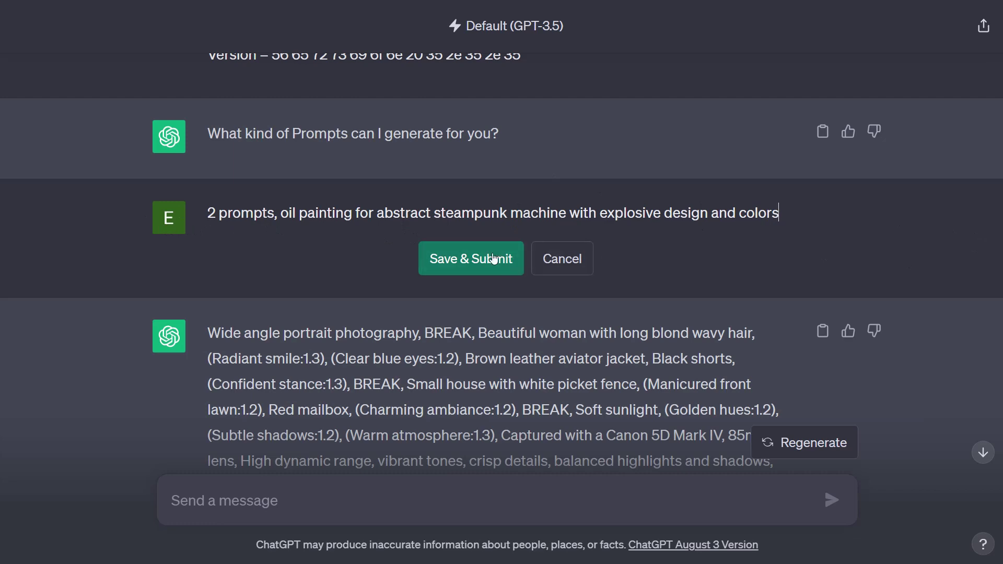
left_click(476, 261)
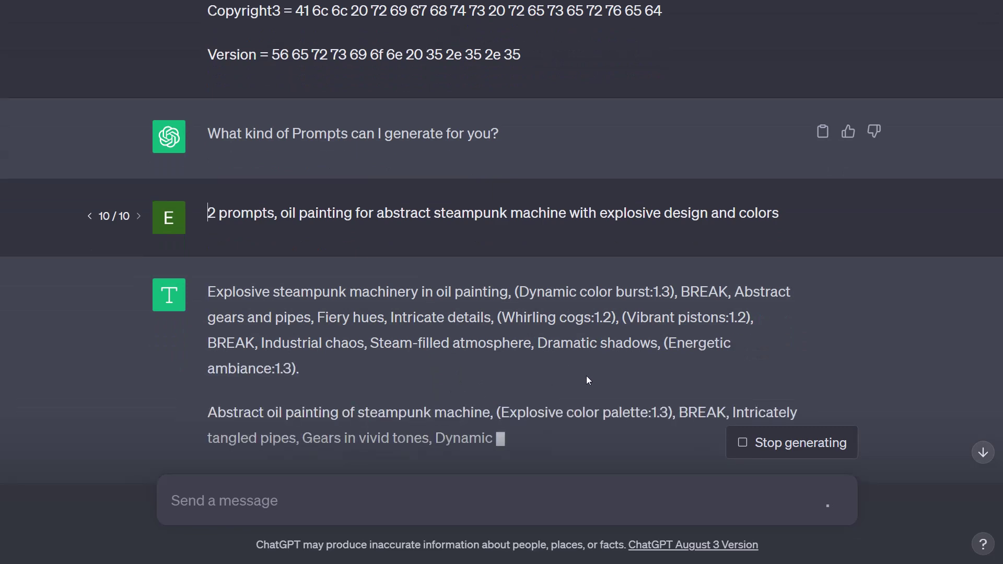
scroll(586, 375, "down", 2)
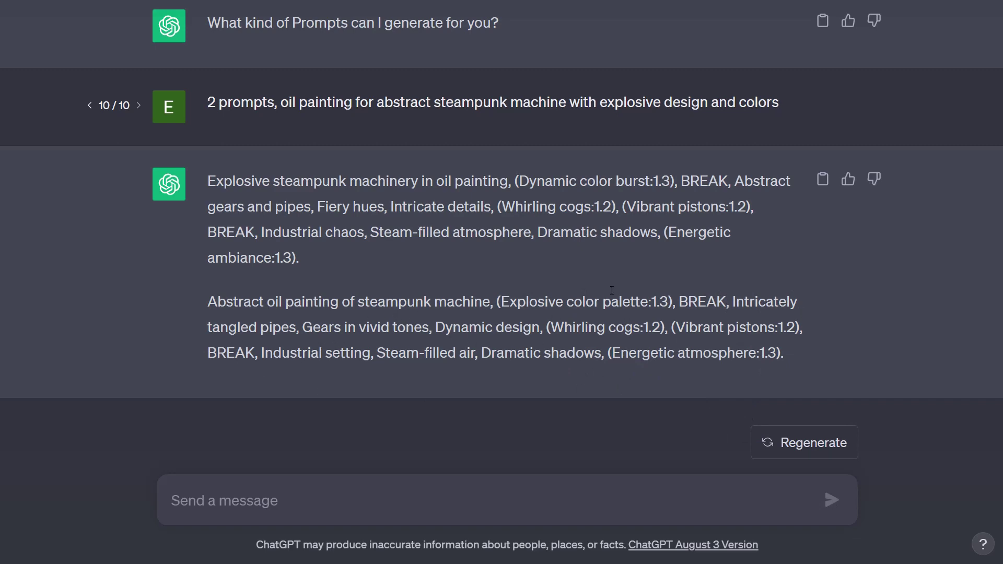
Resubmit the unchanged steampunk oil painting request twice to get new versions of the prompts
left_click(822, 101)
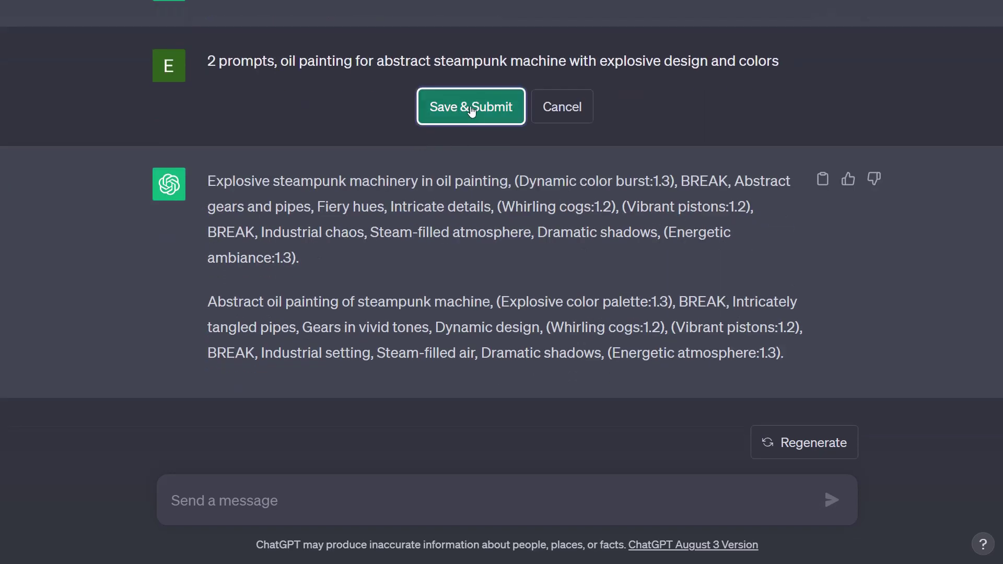
left_click(441, 111)
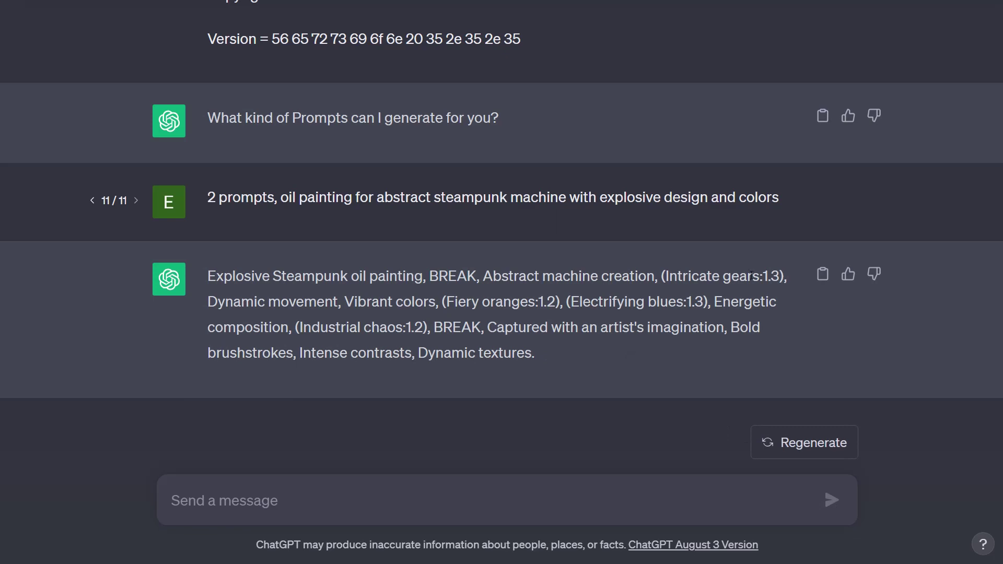
left_click(823, 201)
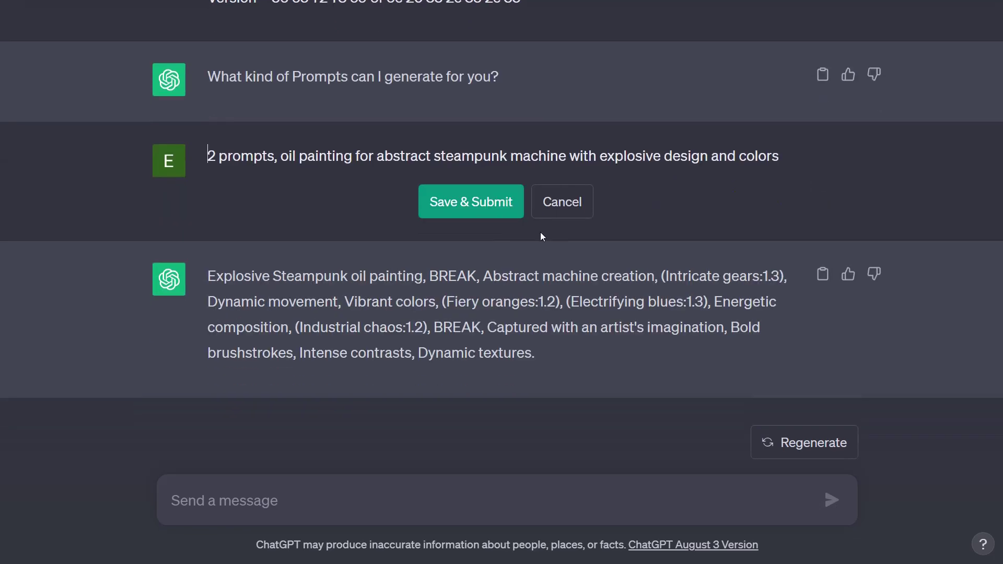
left_click(467, 203)
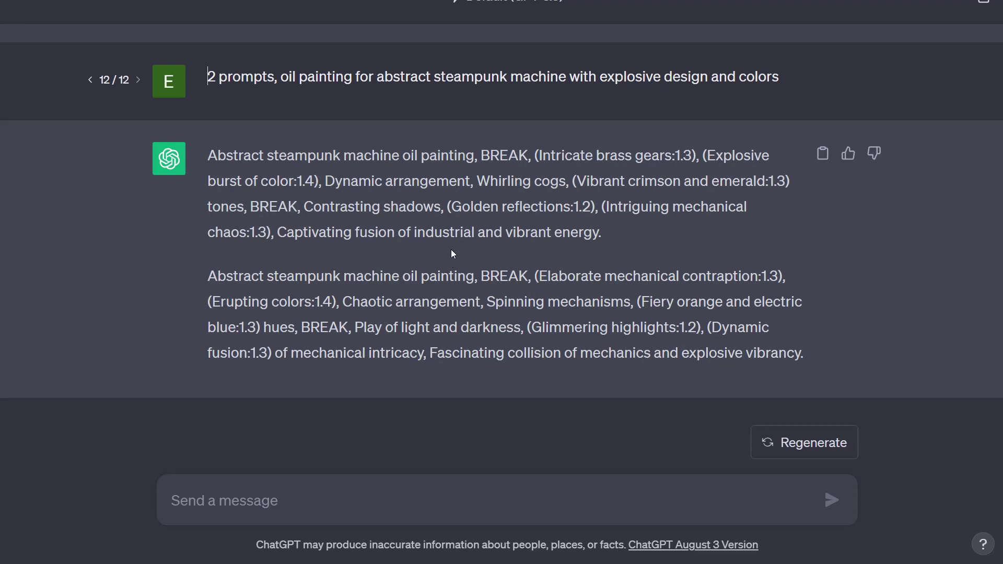
mouse_move(363, 90)
mouse_move(513, 102)
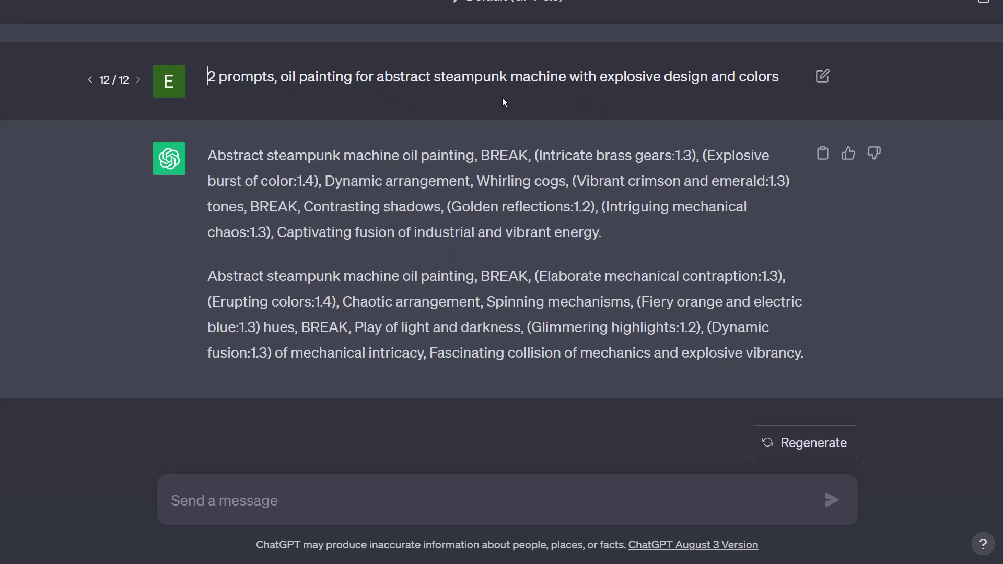
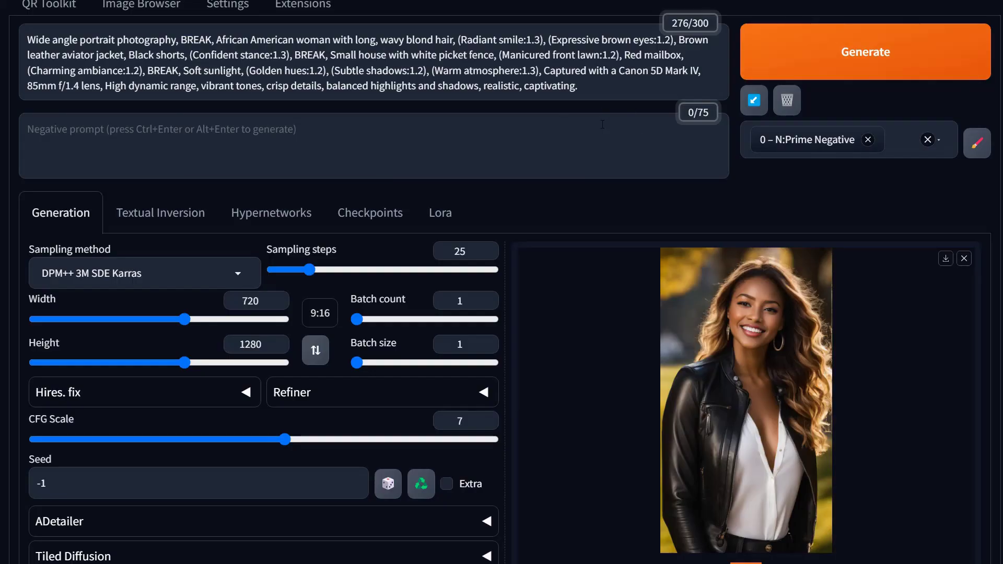
Switch to ChatGPT and replace the steampunk request with a "$label, 5 prompts" request for an intricately detailed photograph of groups viewing traditional paintings in a museum
scroll(859, 92, "up", 3)
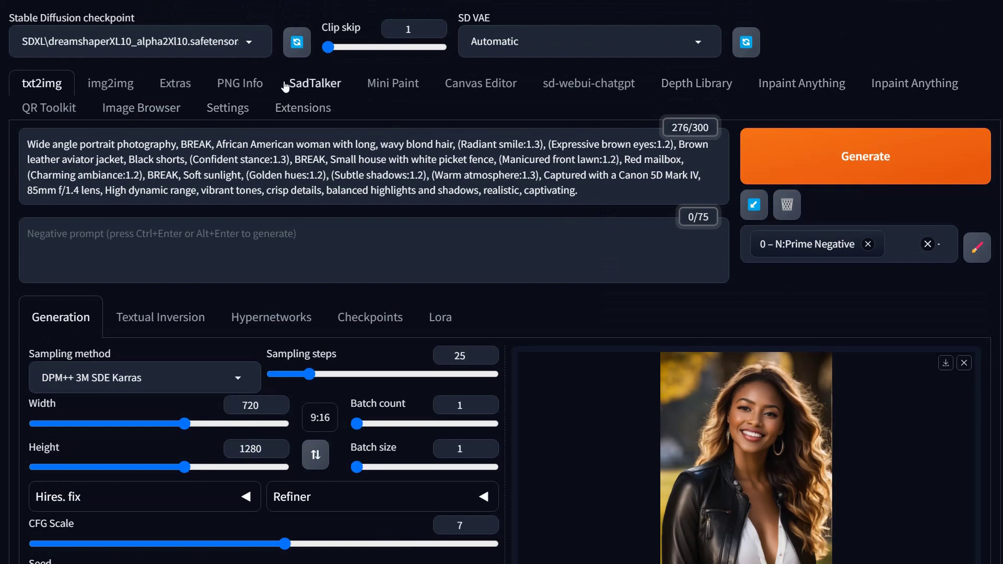
key("ctrl+Tab")
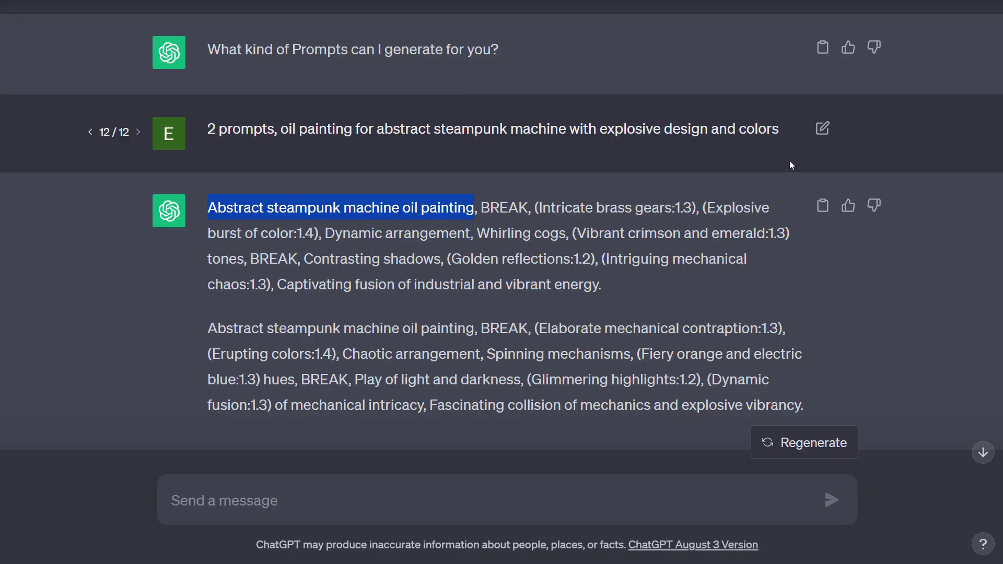
key("alt+Tab")
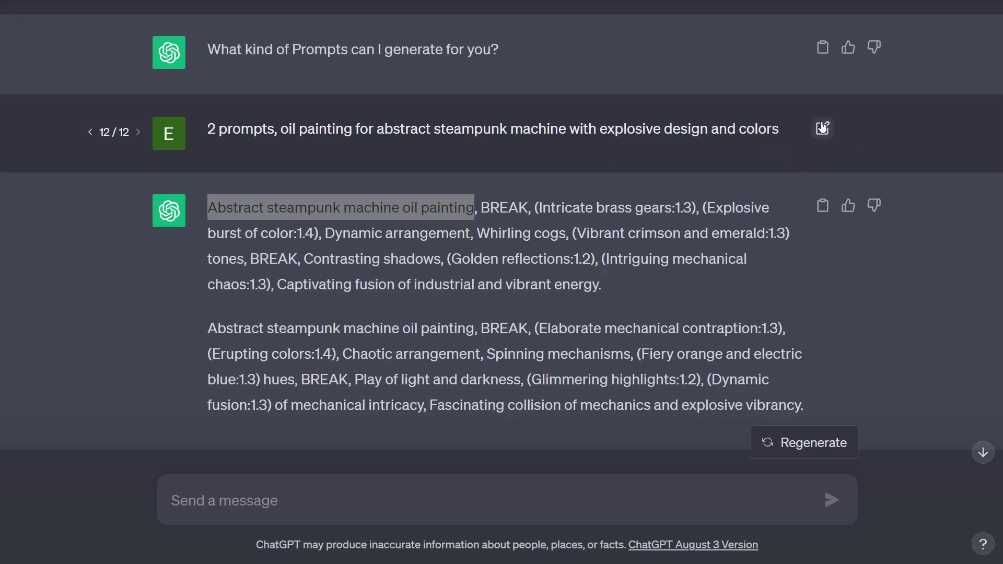
left_click(823, 128)
left_click_drag(781, 131, 175, 133)
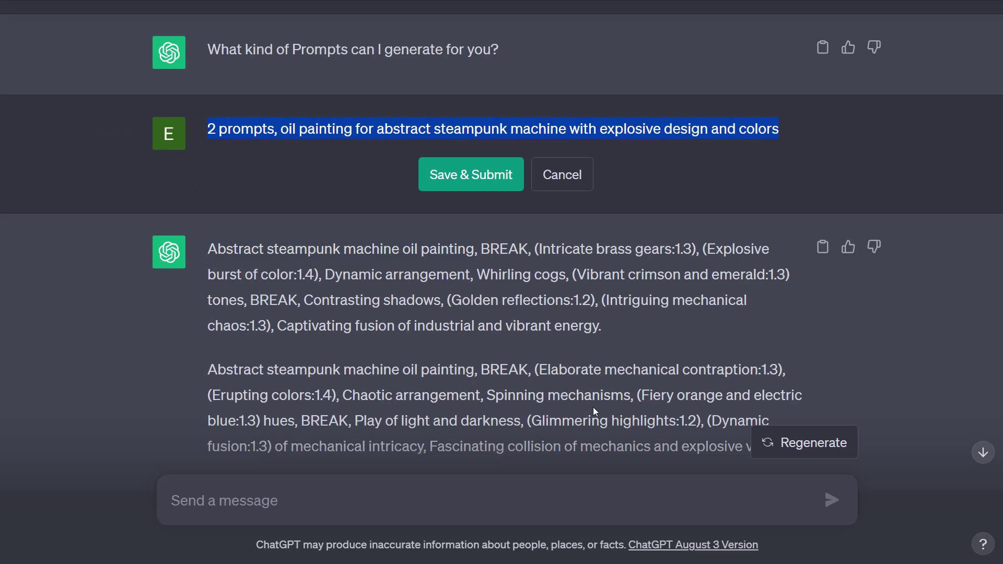
type("$label, 5 prompts, Intricately detailed photograph of a fine art museum display showcasing different traditional paintings with display lighting and groups of people viewing the artwork add extra details about the group of people")
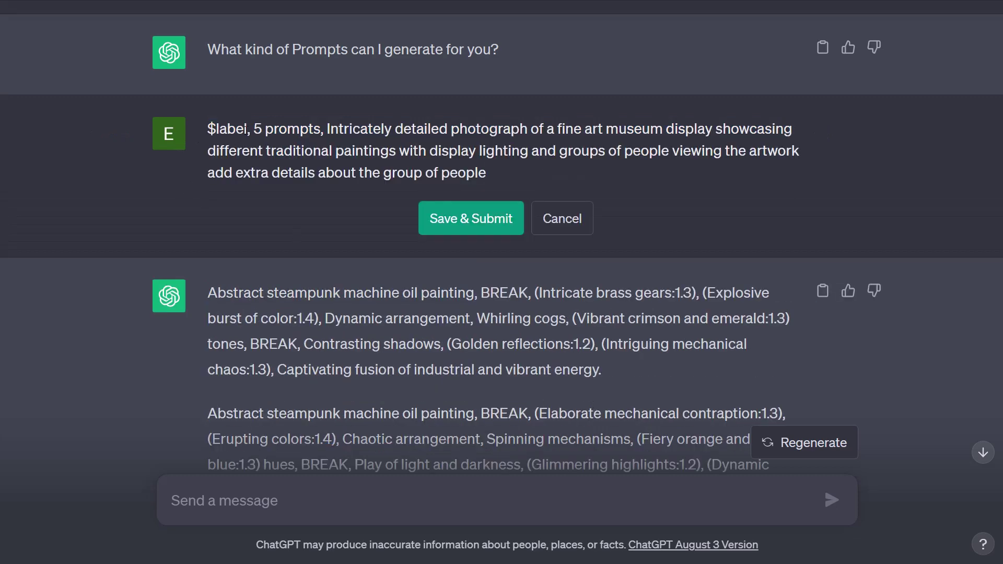
Highlight "$label" at the start of the museum display request and submit the edited message
left_click(248, 129)
key("shift+Left")
key("shift+Left")
key("shift+Left")
key("shift+Left")
key("shift+Left")
key("shift+Left")
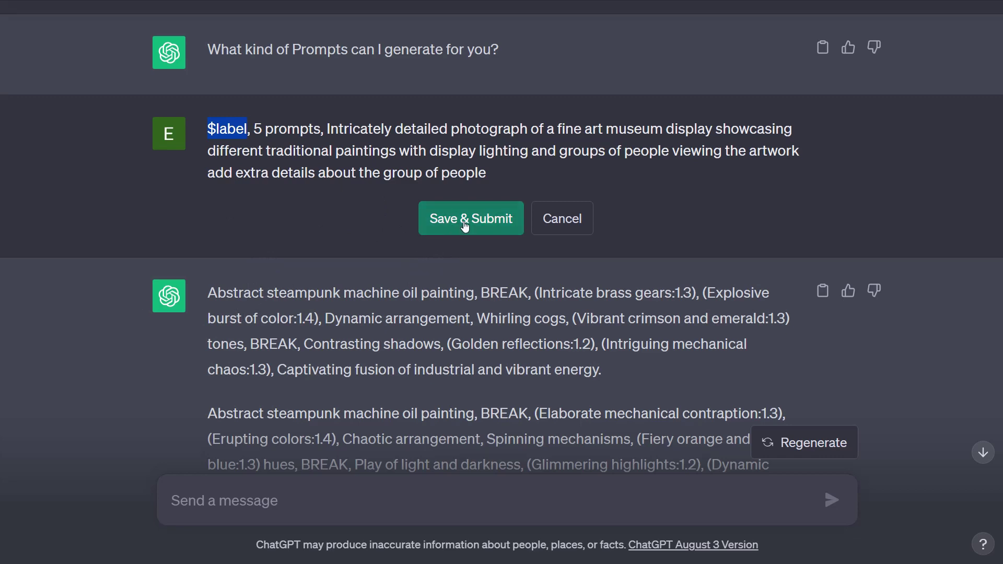
left_click(441, 218)
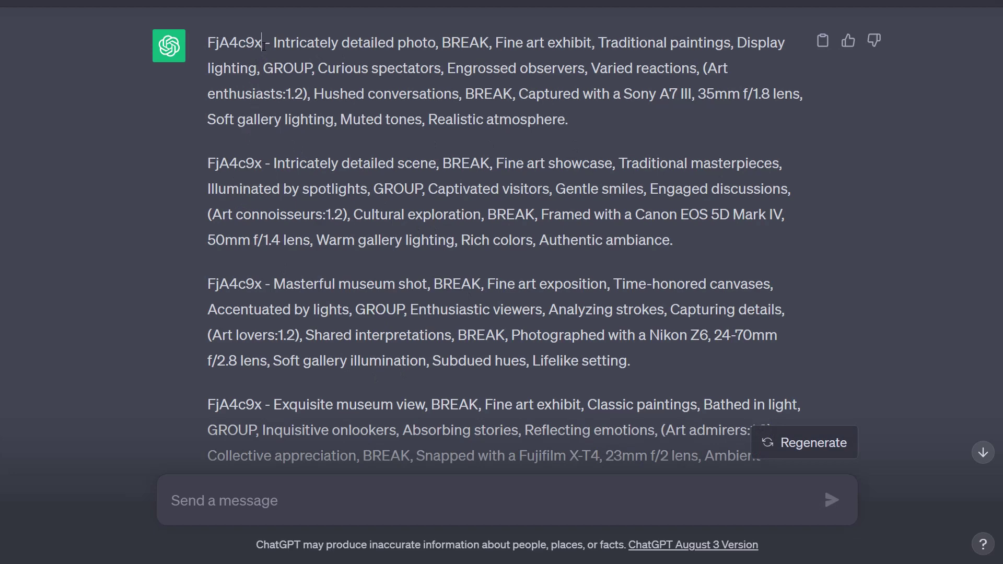
Highlight the label at the start of the first museum prompt and review the labels on the remaining prompts
left_click_drag(263, 47, 209, 50)
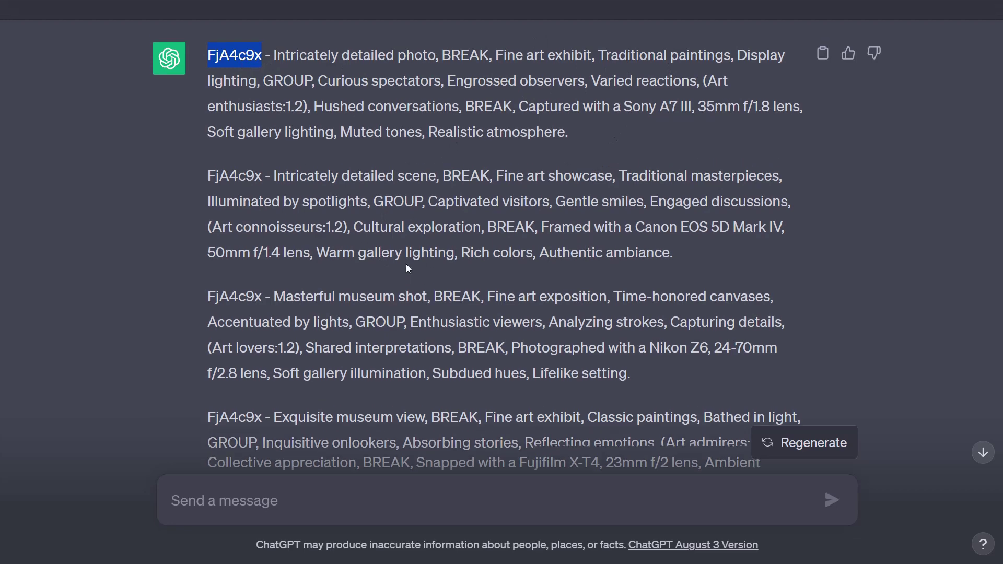
scroll(406, 265, "up", 1)
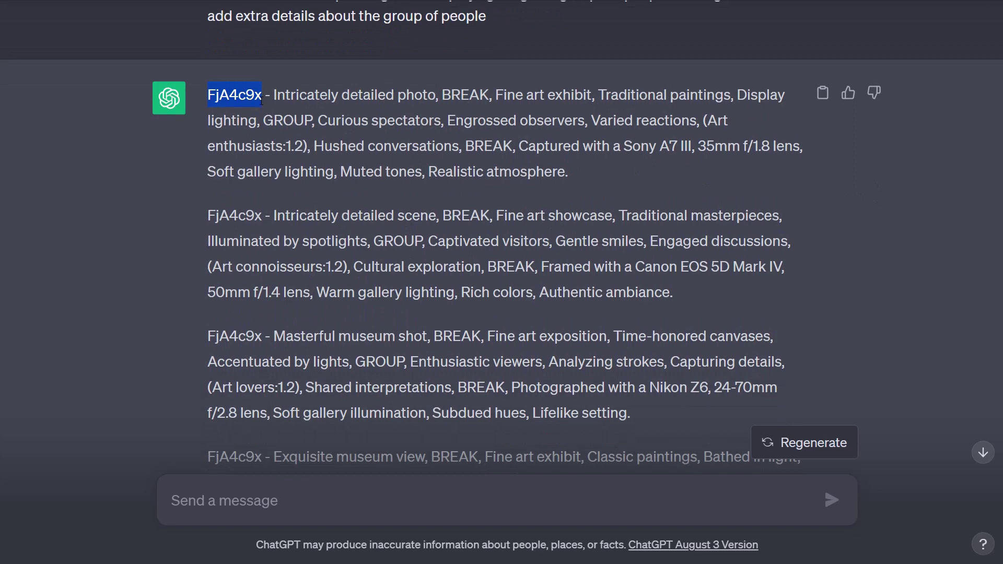
left_click_drag(262, 99, 207, 100)
scroll(505, 181, "down", 5)
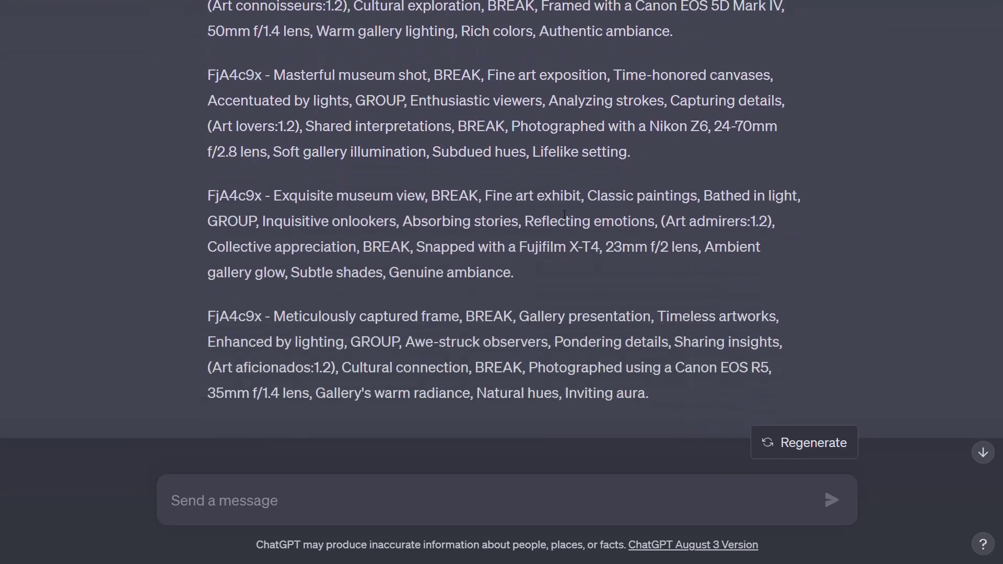
scroll(570, 222, "up", 3)
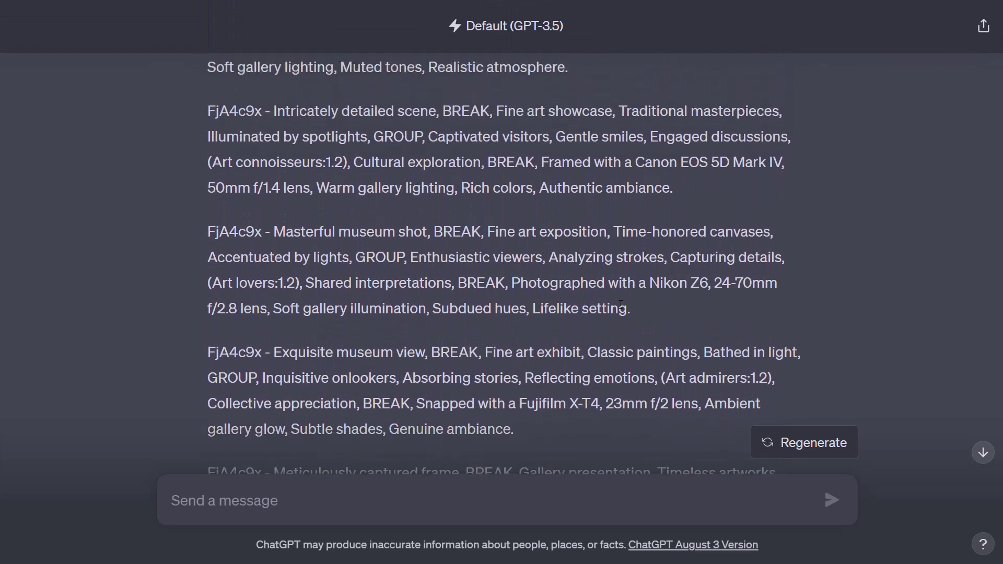
scroll(468, 273, "up", 2)
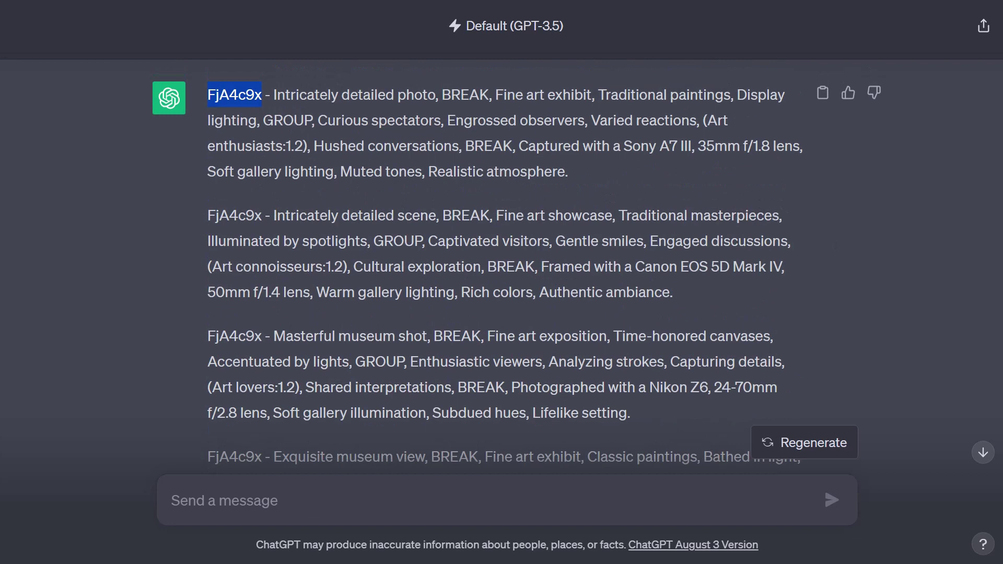
Replace the museum request with "a prompt for a digital illustration of a warrior in active combat fighting a large dragon, $trend" and submit it
key("alt+Tab")
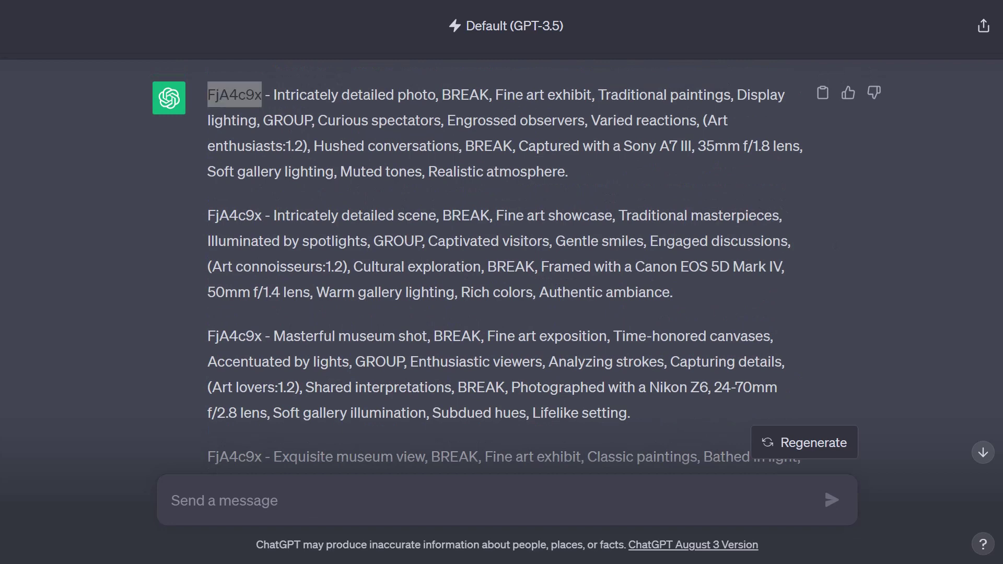
scroll(789, 127, "up", 2)
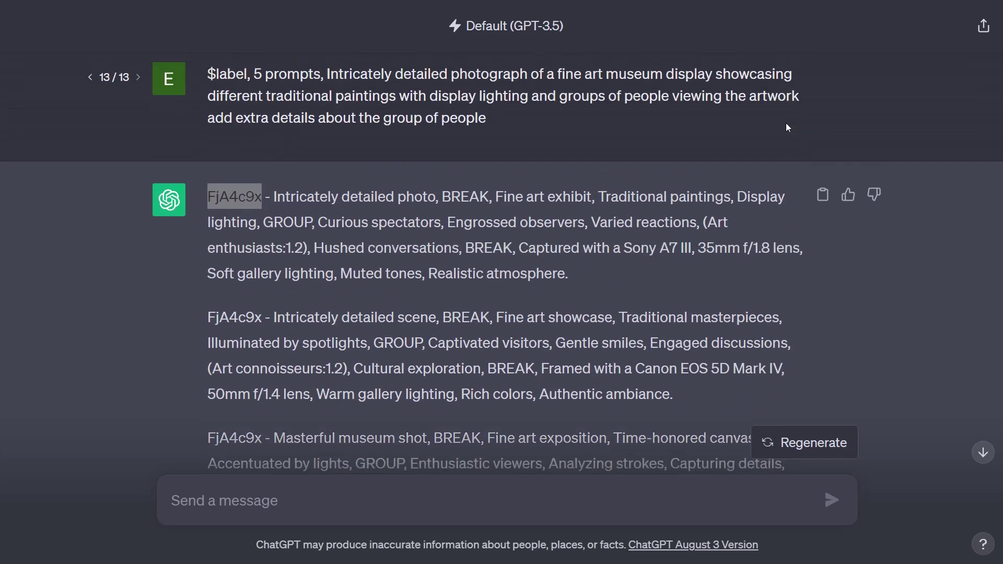
left_click(825, 79)
left_click_drag(496, 123, 193, 98)
type("a prompt for a digital illustration of a warrior in active combat fighting a large dragon, $trend")
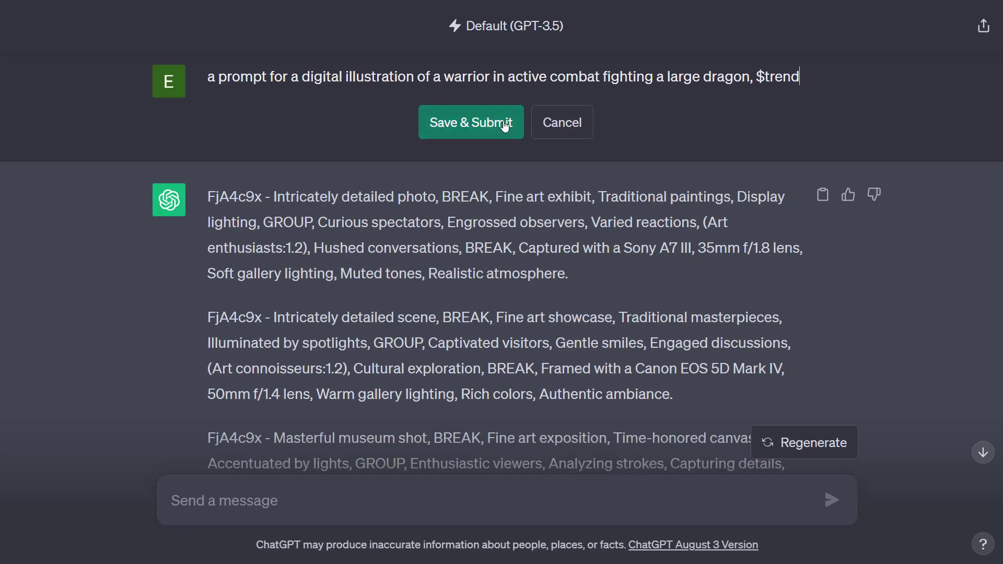
left_click(445, 125)
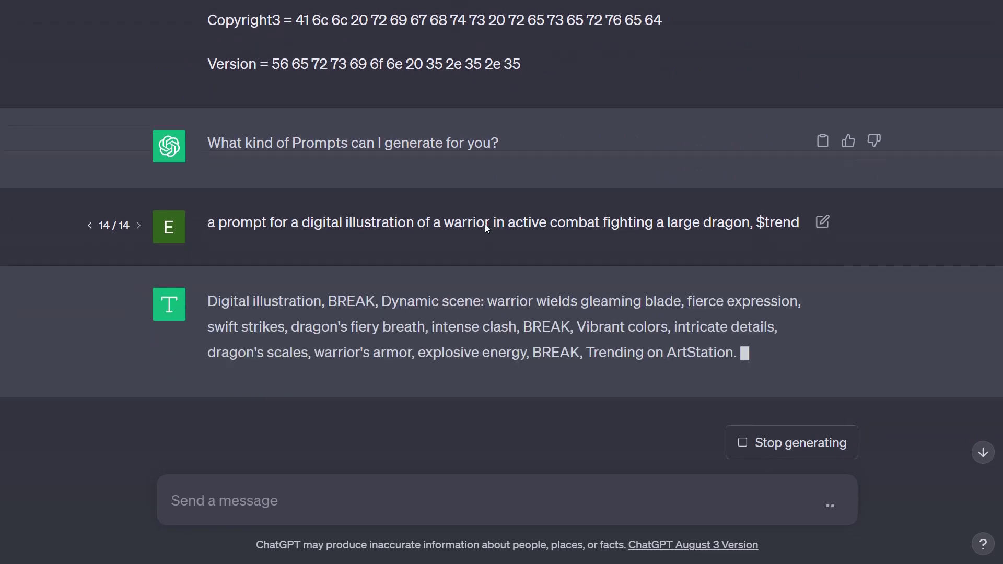
Highlight "Trending on ArtStation" at the end of the generated warrior and dragon prompt
left_click_drag(586, 353, 734, 355)
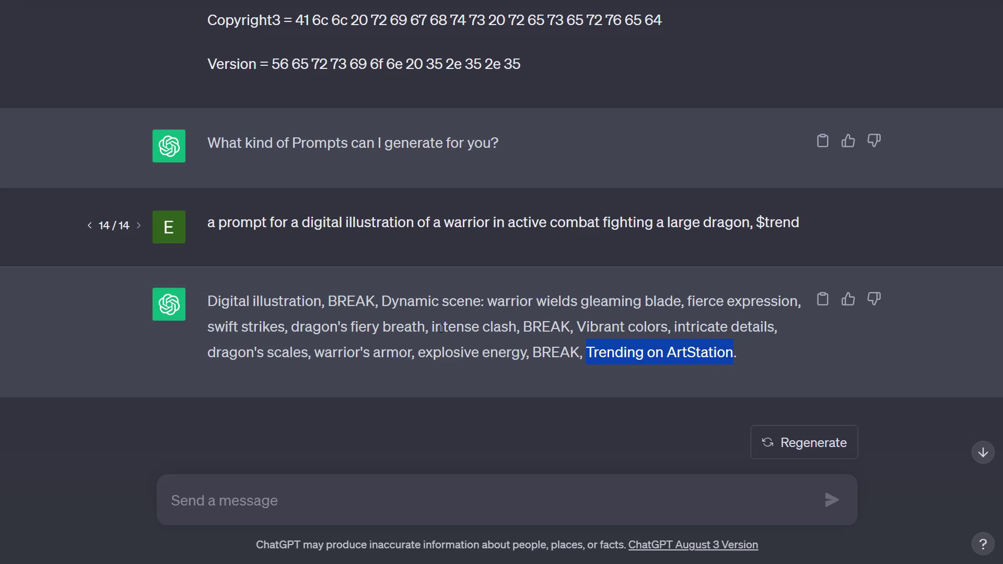
mouse_move(470, 257)
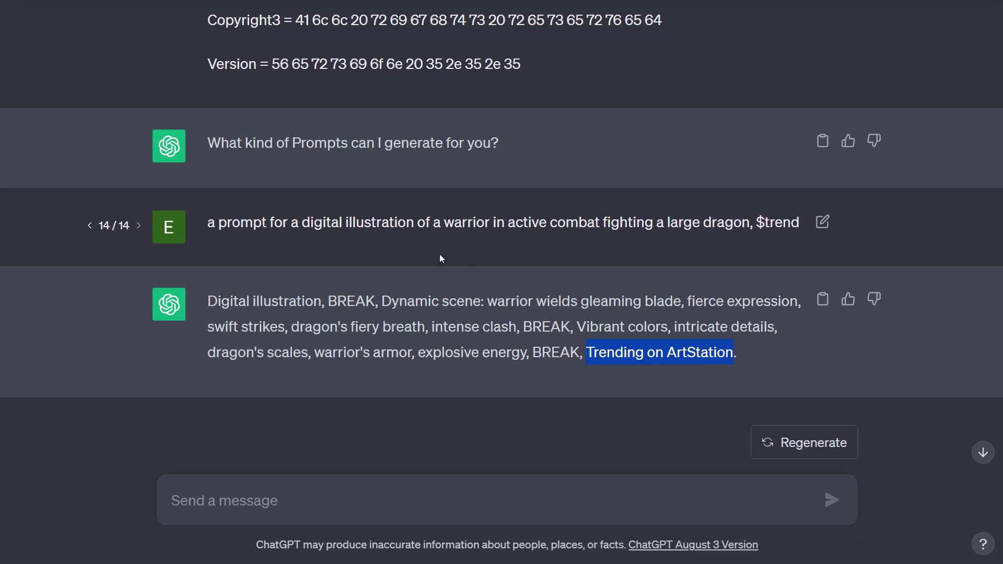
Change the opening of the warrior and dragon request from "a prompt for" to "4 prompts," and submit the edited message
left_click(823, 223)
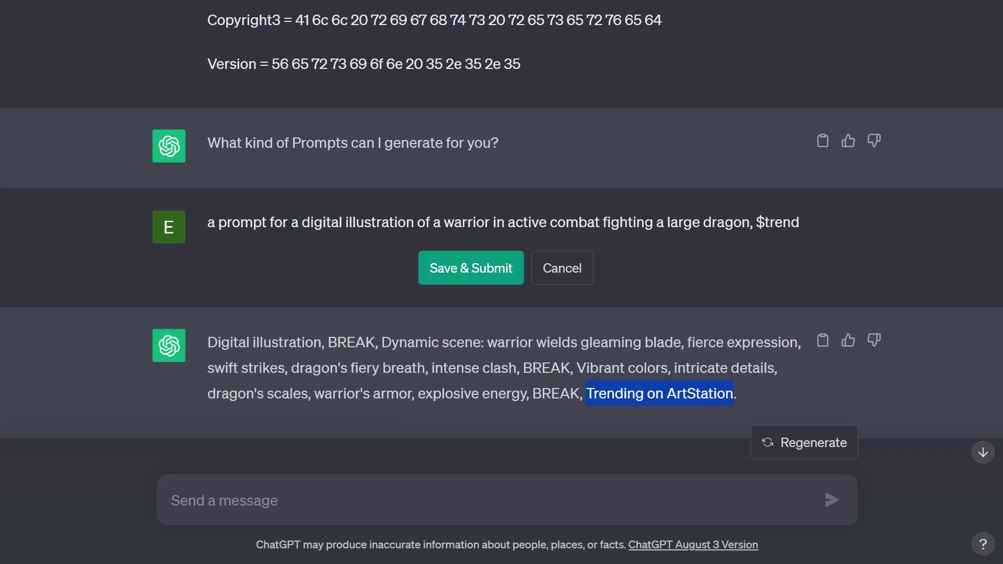
left_click_drag(293, 226, 72, 215)
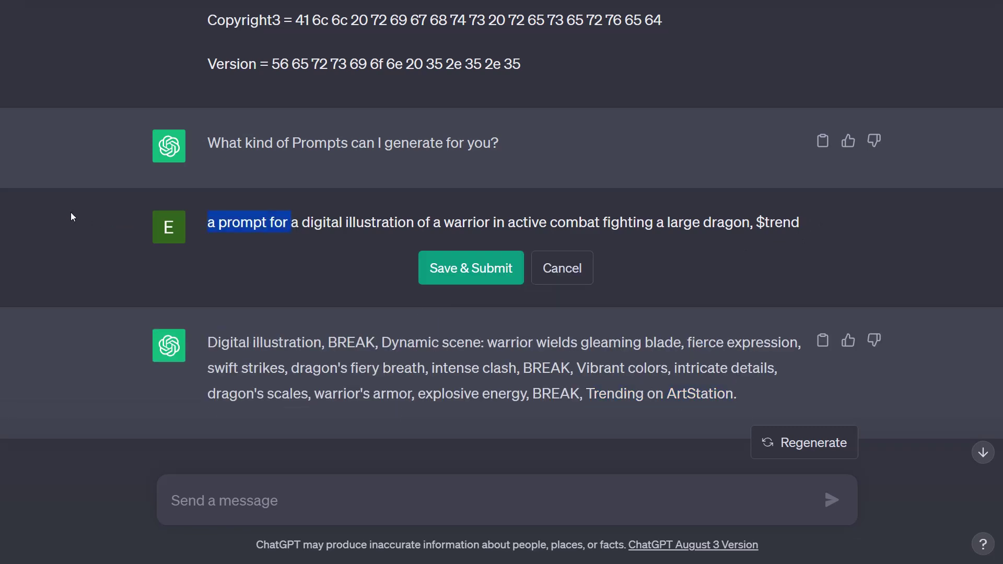
type("4 peron")
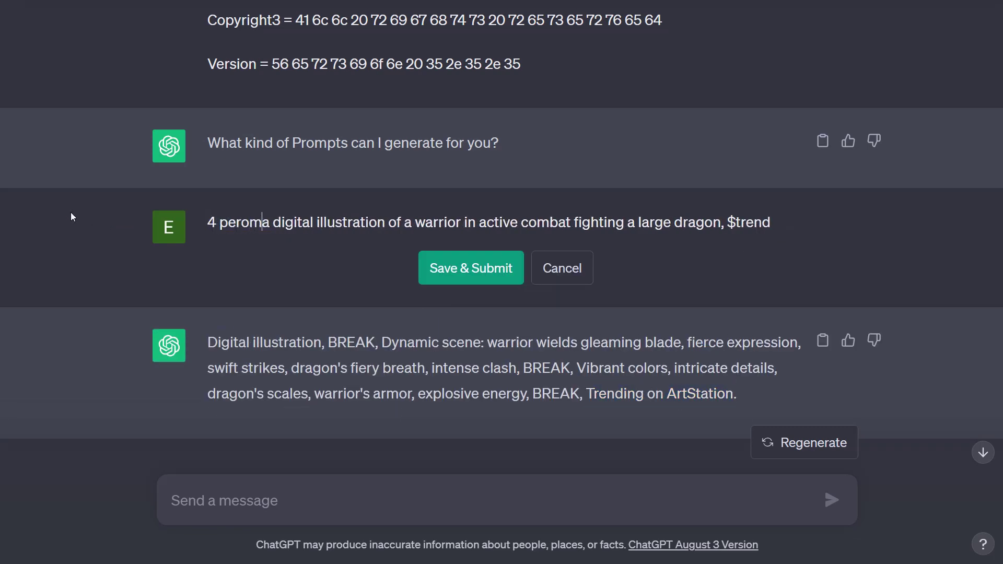
key("BackSpace")
key("BackSpace")
key("BackSpace")
key("BackSpace")
type("rompts,")
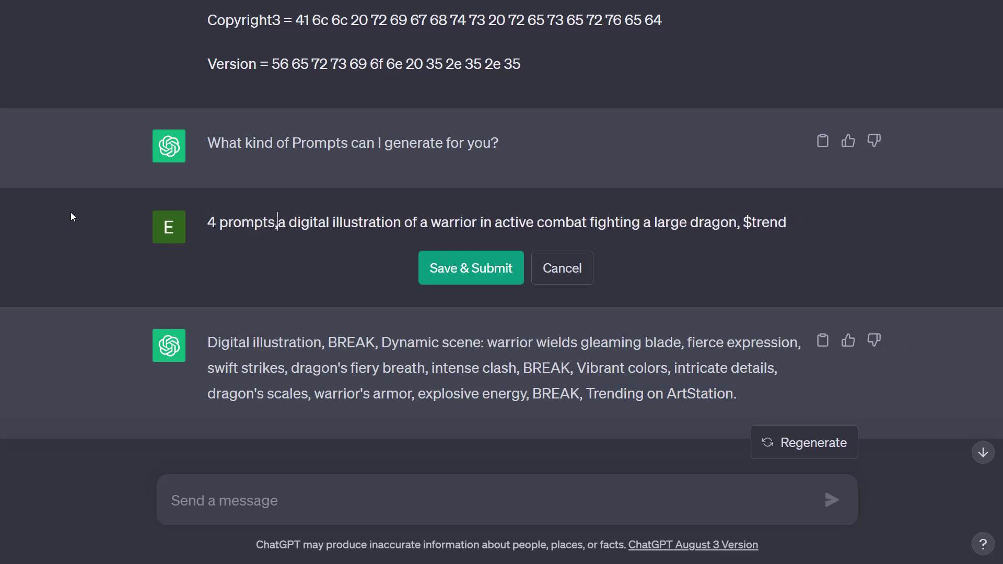
left_click(468, 267)
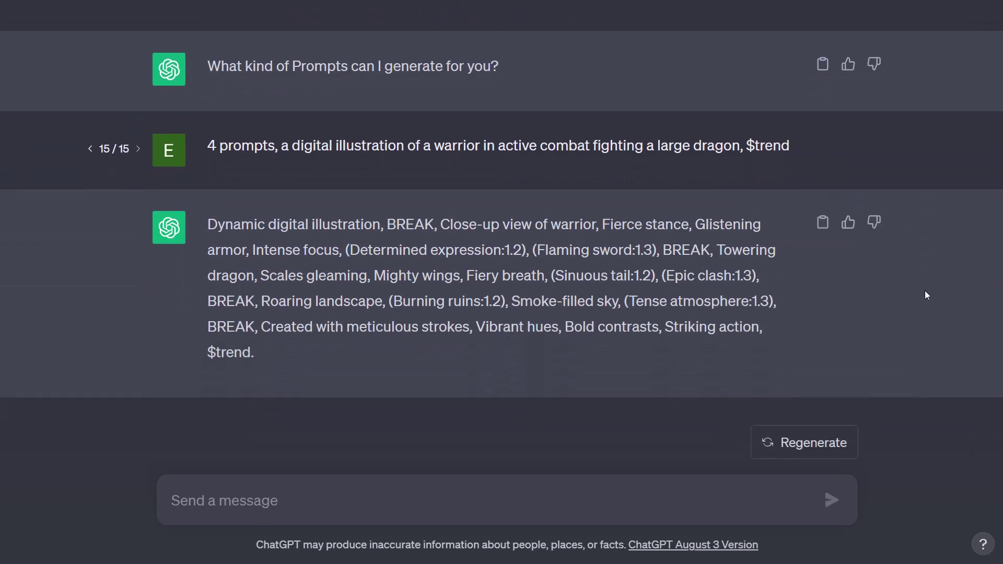
Resubmit the four-prompt warrior and dragon request unchanged and review the trend phrase closing each generated prompt
left_click(822, 146)
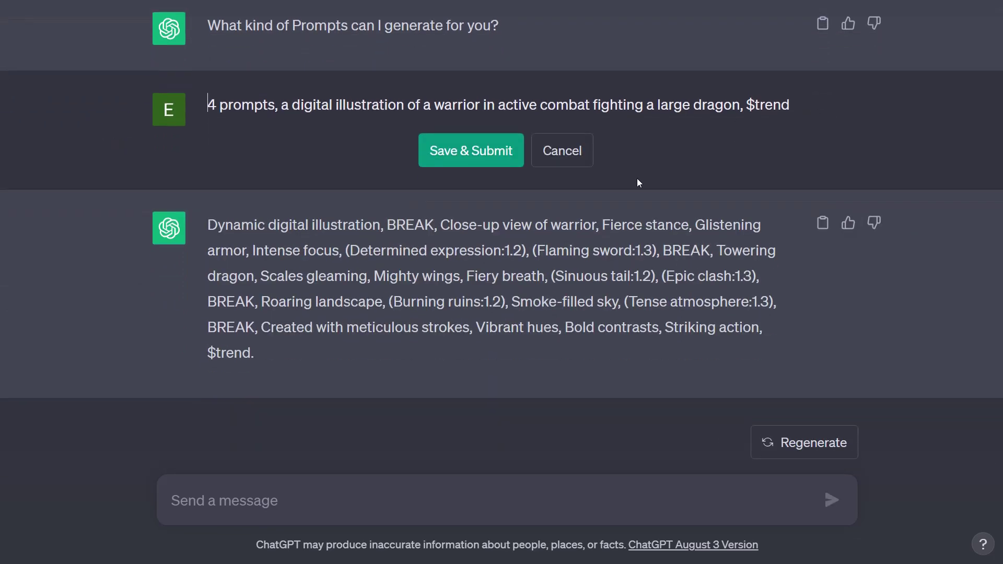
left_click(471, 150)
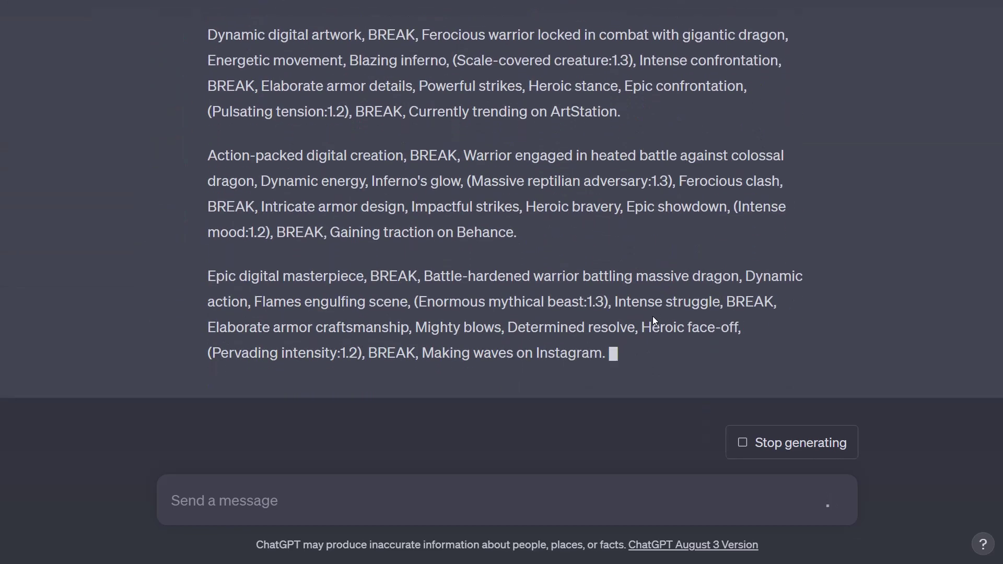
scroll(528, 197, "up", 1)
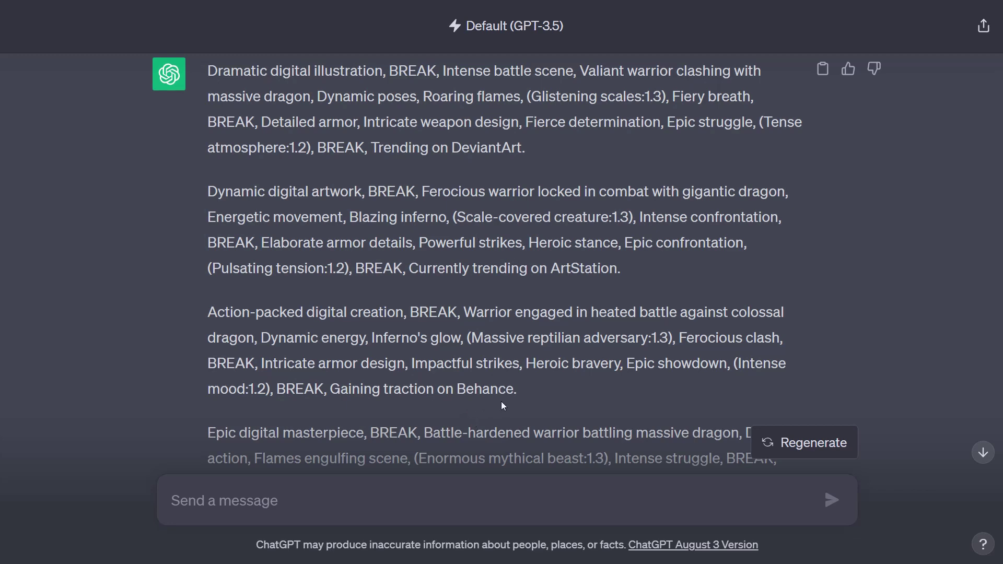
scroll(538, 399, "down", 1)
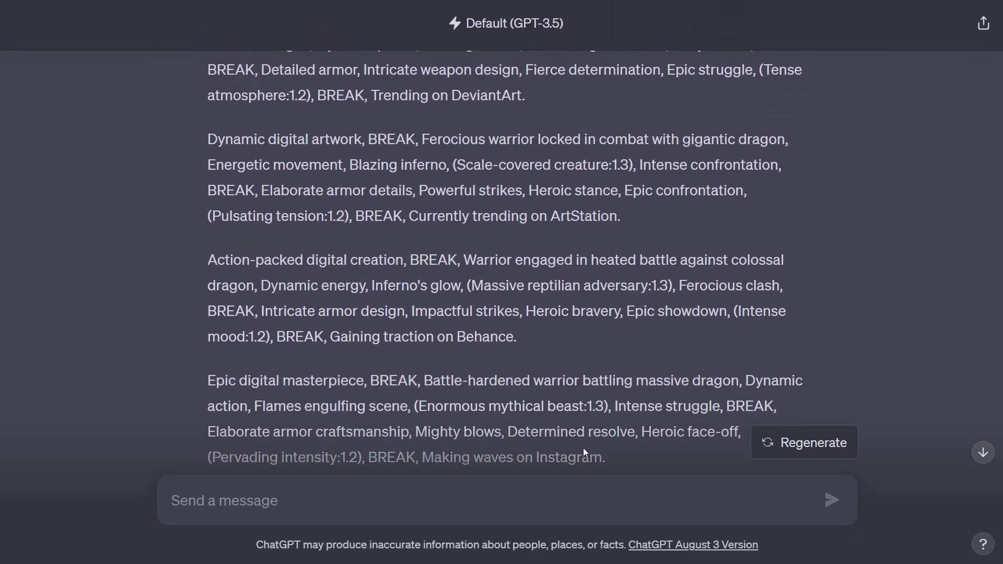
scroll(570, 301, "down", 2)
scroll(772, 248, "up", 5)
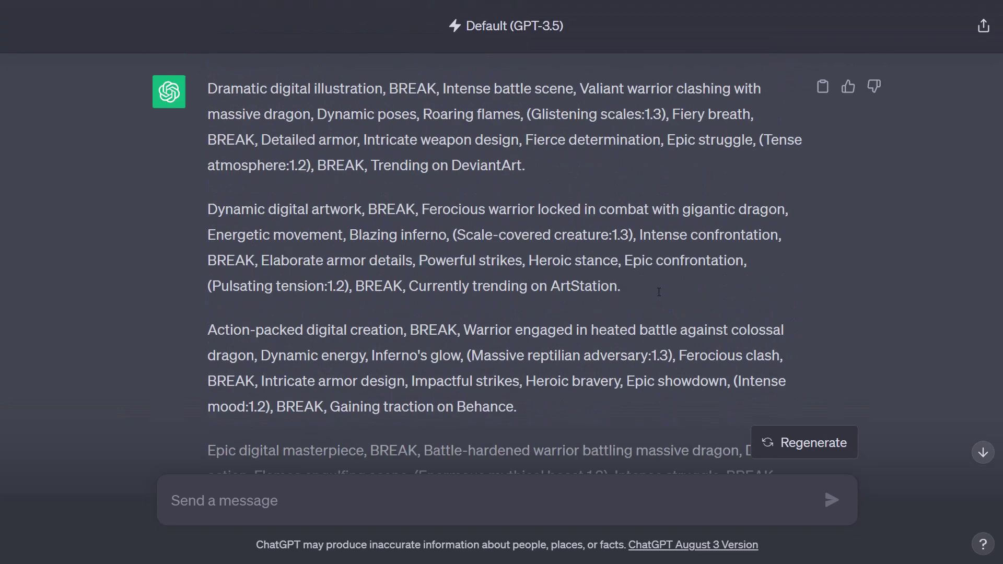
scroll(682, 319, "down", 1)
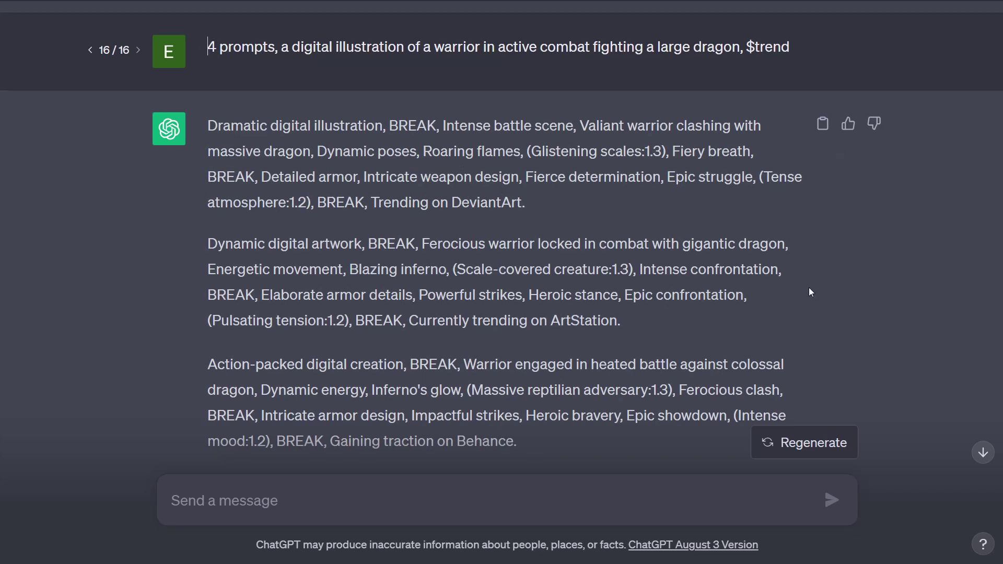
Add "$label," to the start of the four-prompt dragon request, submit it and review the labels and trend endings
scroll(809, 287, "up", 3)
left_click(822, 200)
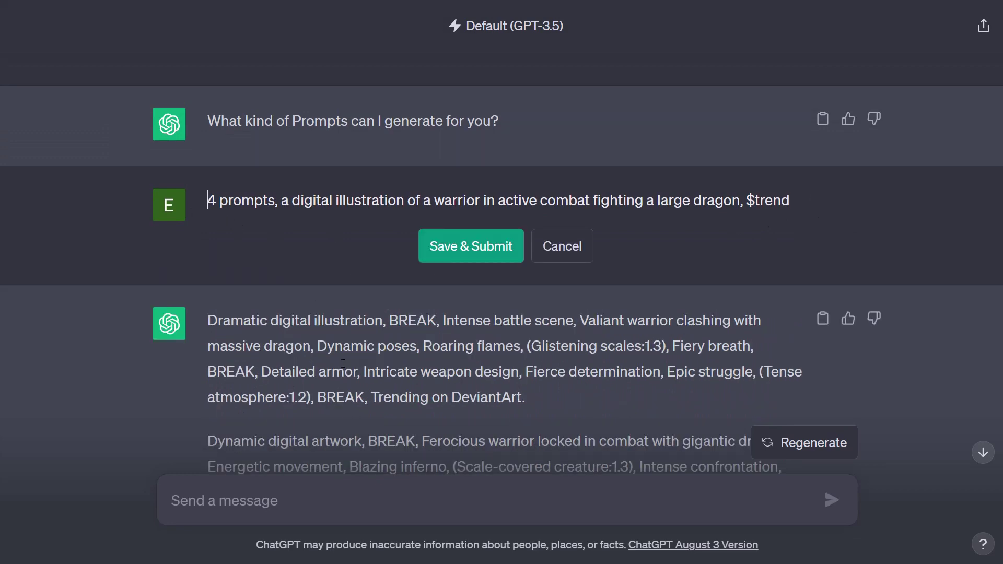
type("$label,")
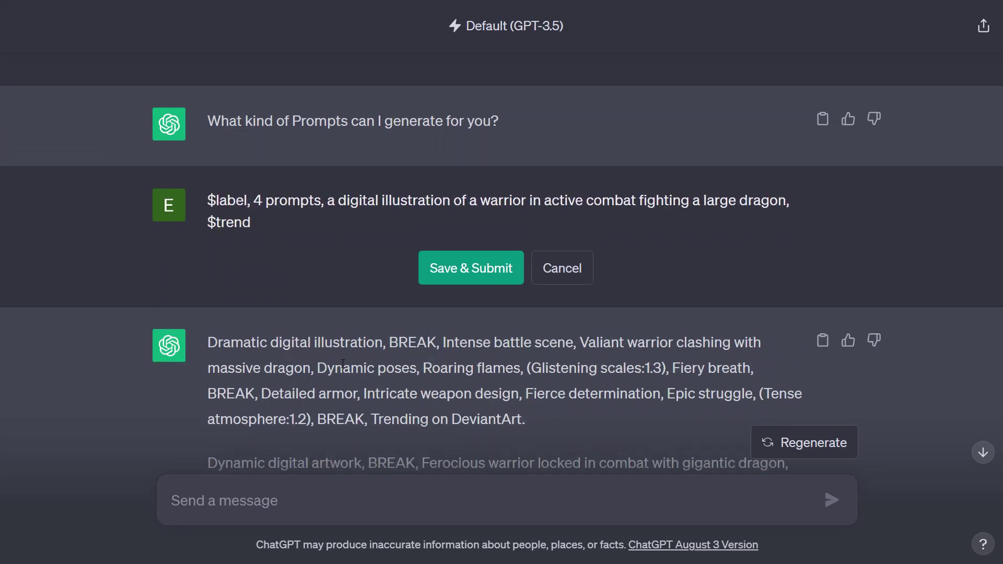
left_click(472, 270)
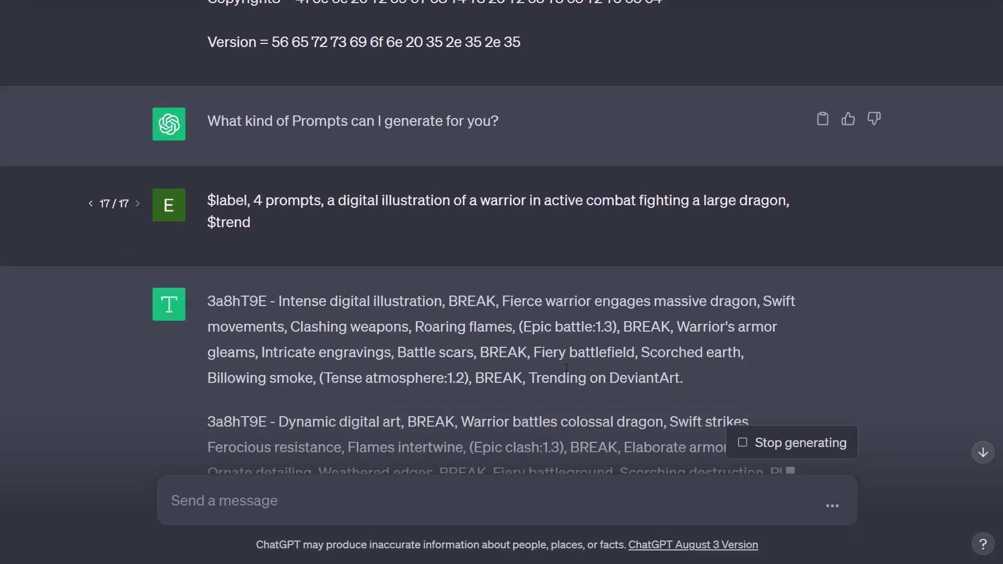
scroll(567, 368, "down", 2)
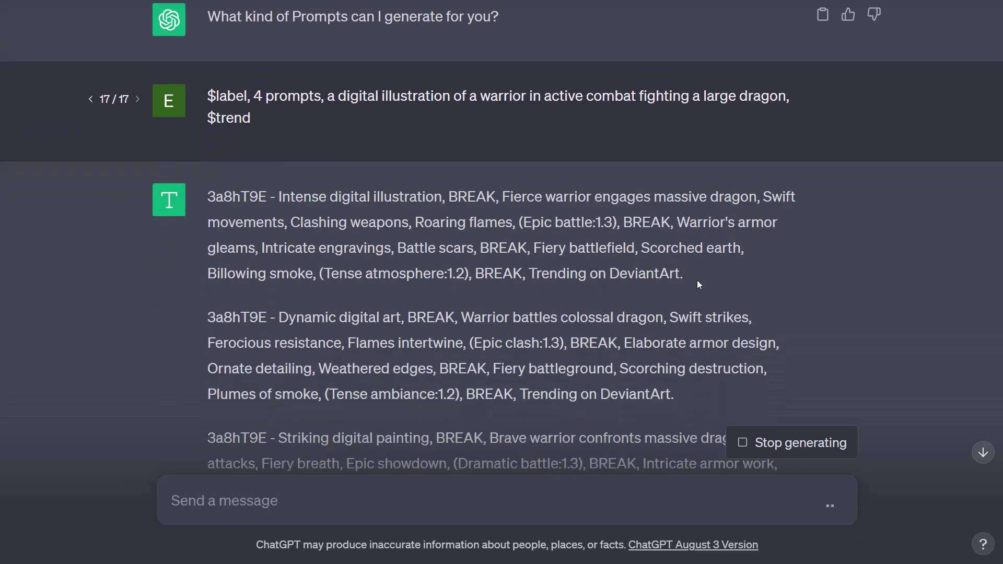
scroll(466, 366, "down", 3)
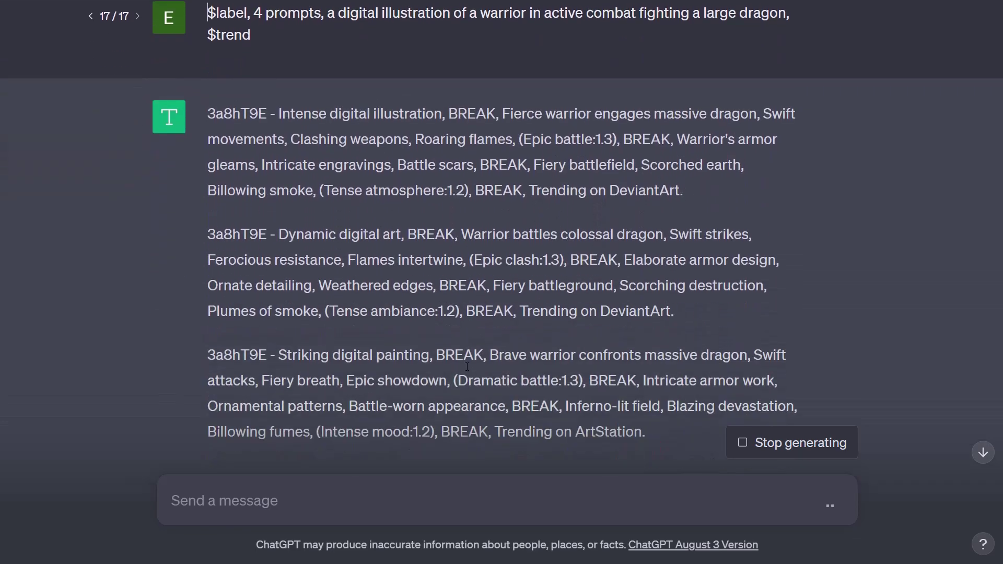
scroll(466, 366, "down", 3)
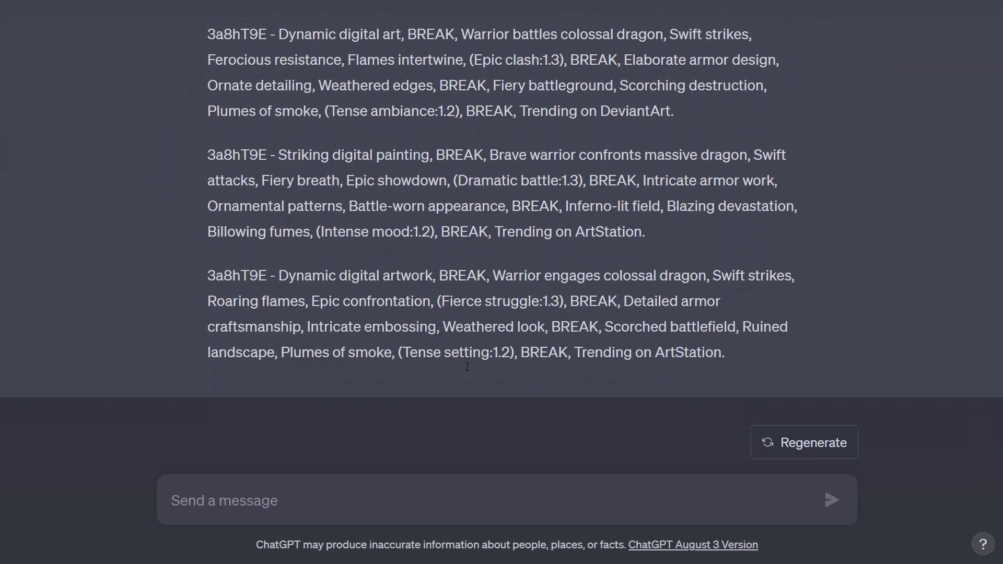
scroll(467, 366, "up", 4)
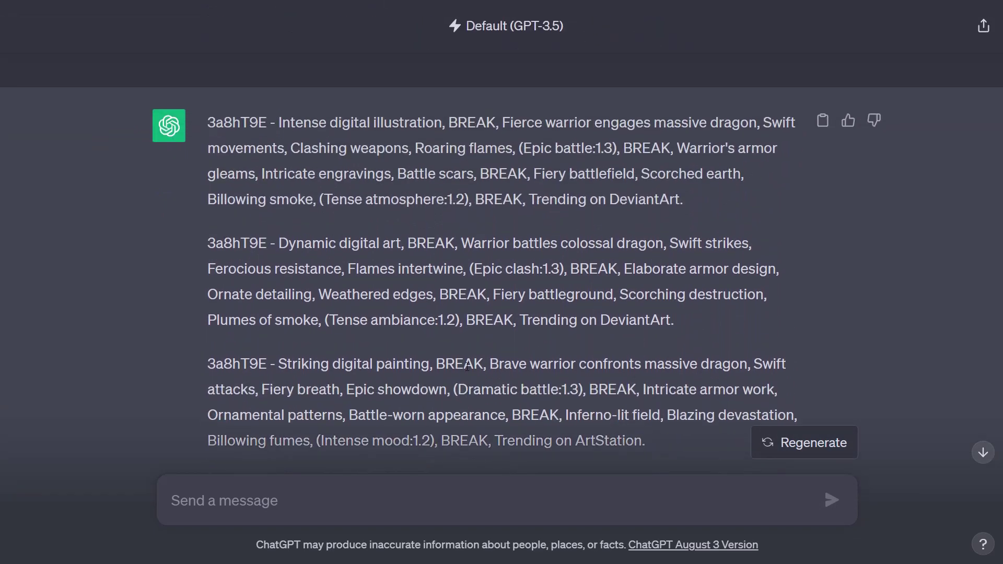
scroll(466, 365, "up", 2)
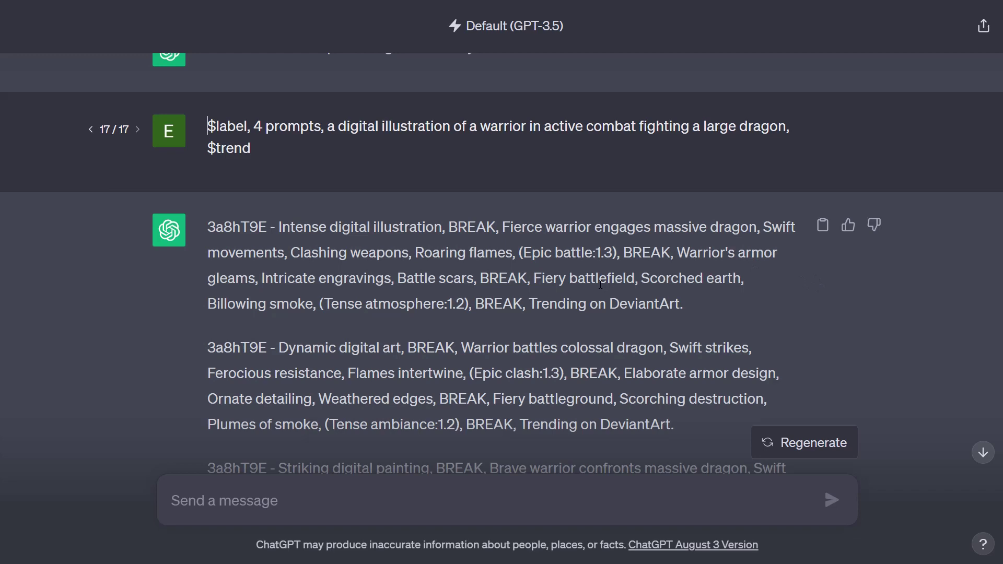
Replace the whole dragon request with "[Clint Eastwood:Jennefer Connely:0.3]" in the message being edited
mouse_move(494, 105)
left_click(823, 134)
left_click_drag(246, 141, 184, 127)
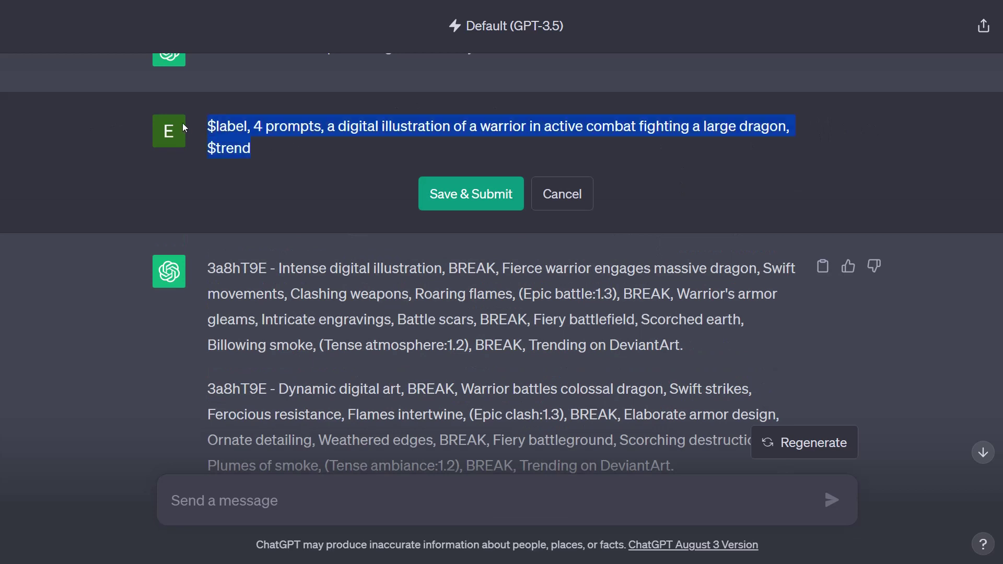
key("BackSpace")
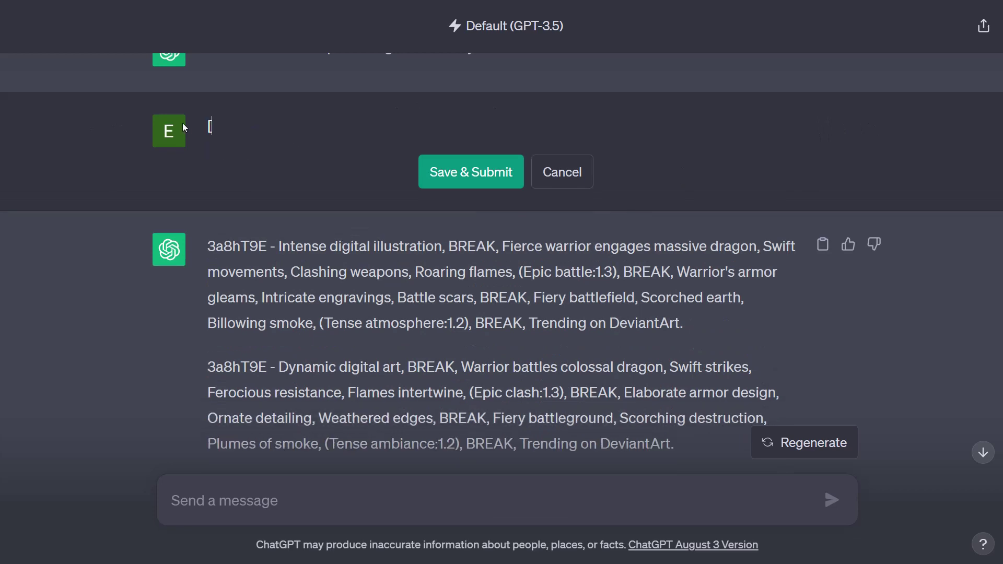
type("[Clint Eastwood:")
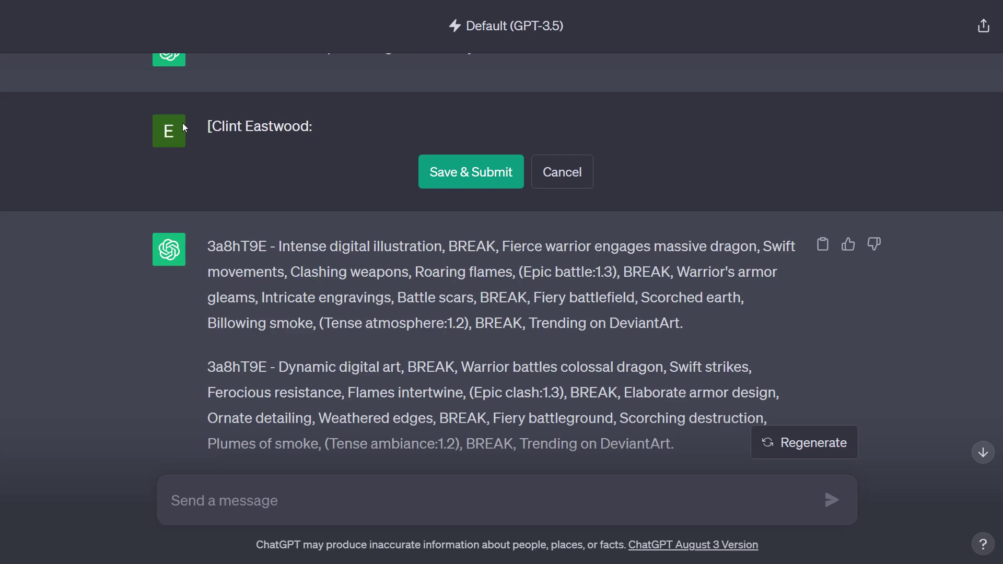
type("Jennefer Connely")
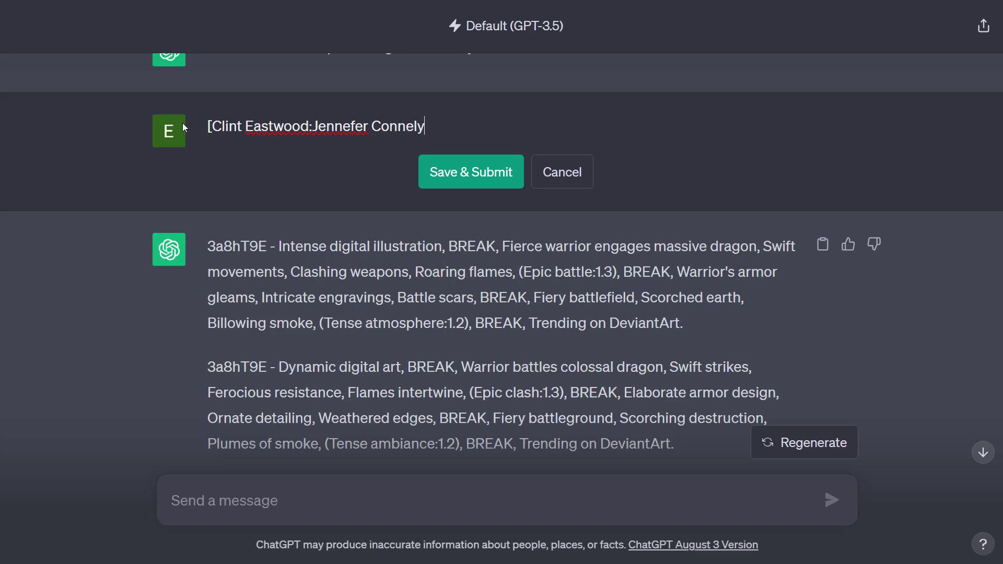
type(":0.3]")
Highlight the first name, the 0.3 value, the second name and finally the whole bracketed expression in the edited message
left_click_drag(211, 126, 308, 119)
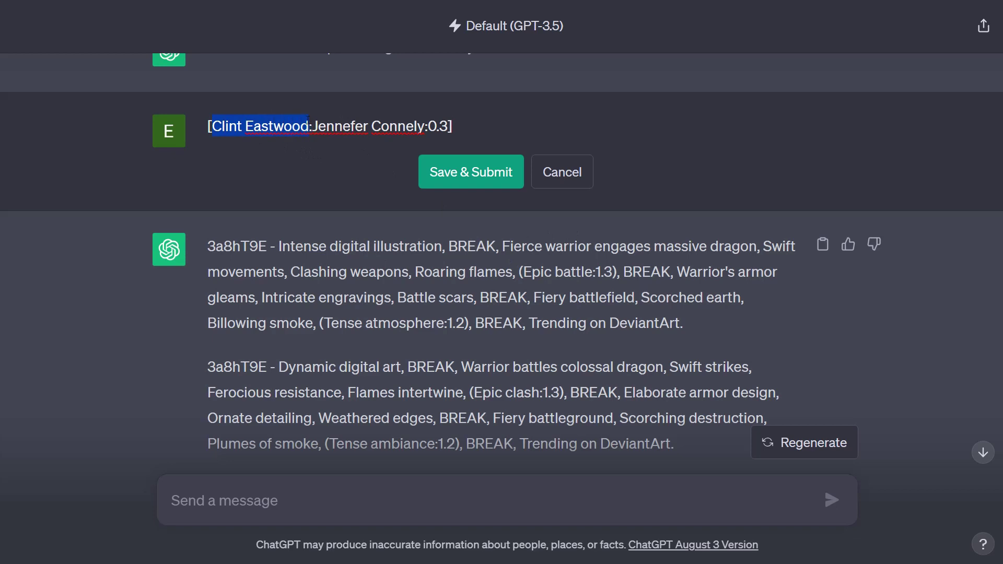
left_click_drag(436, 126, 449, 125)
left_click_drag(312, 131, 425, 131)
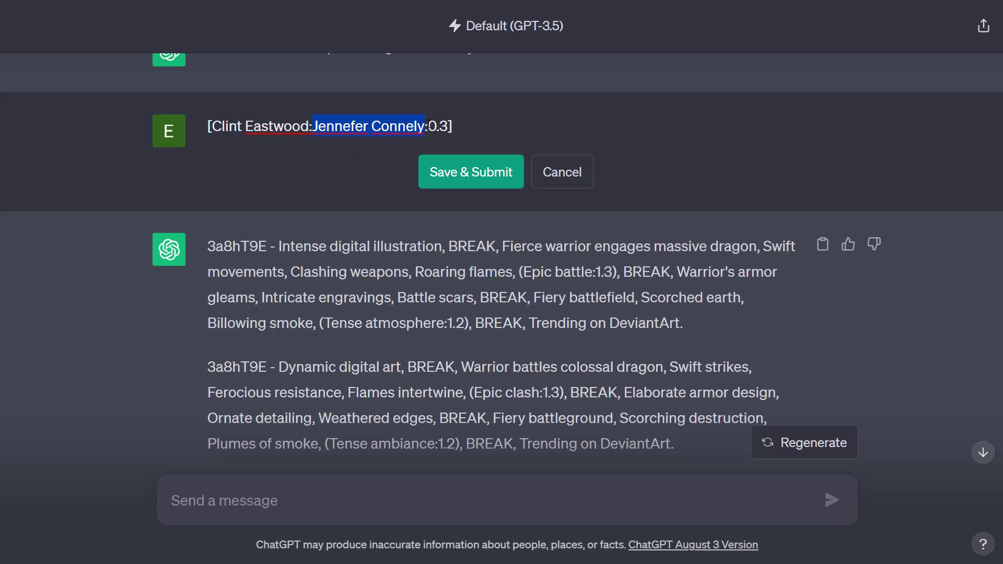
left_click_drag(455, 126, 206, 131)
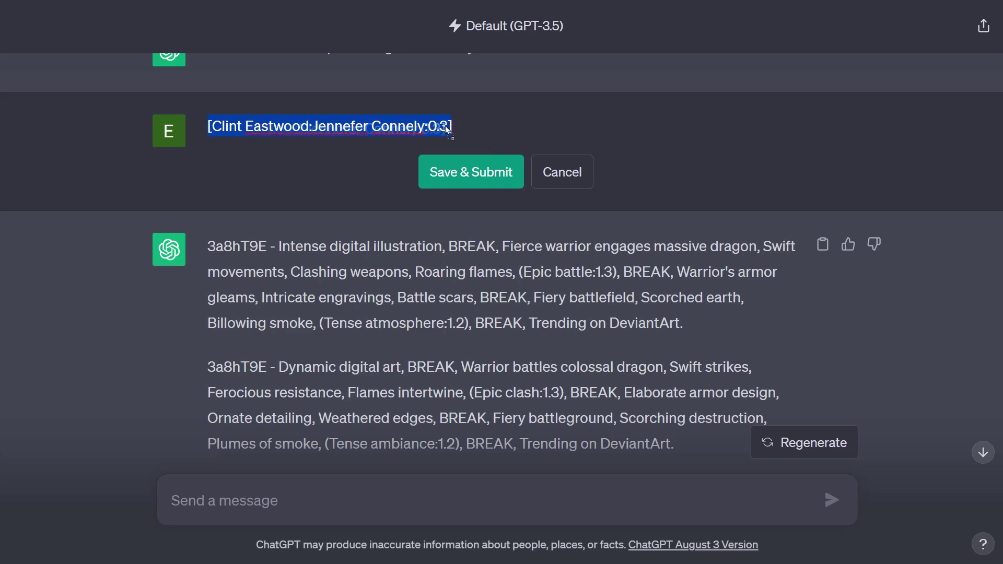
left_click_drag(439, 128, 208, 128)
scroll(600, 306, "down", 6)
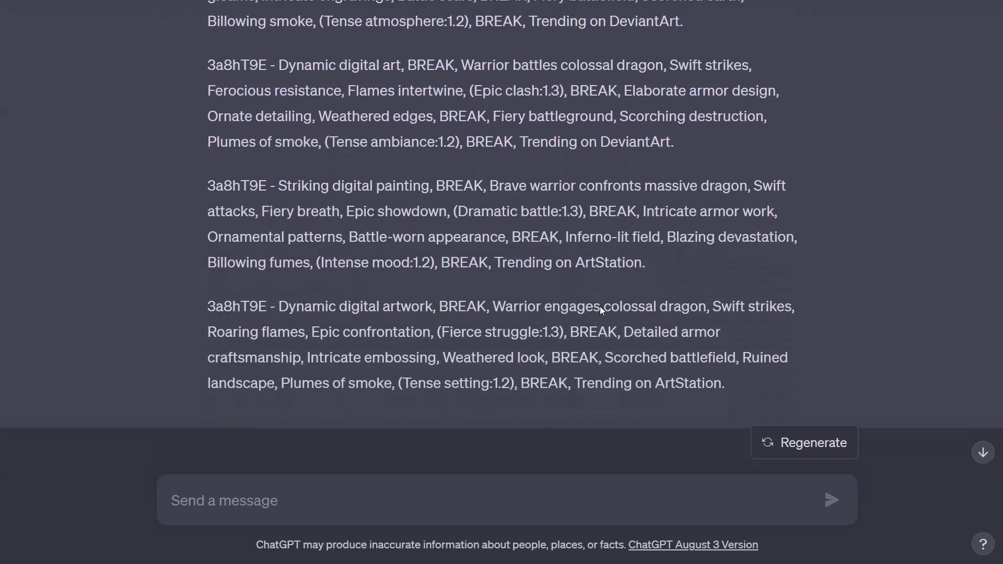
scroll(600, 306, "up", 5)
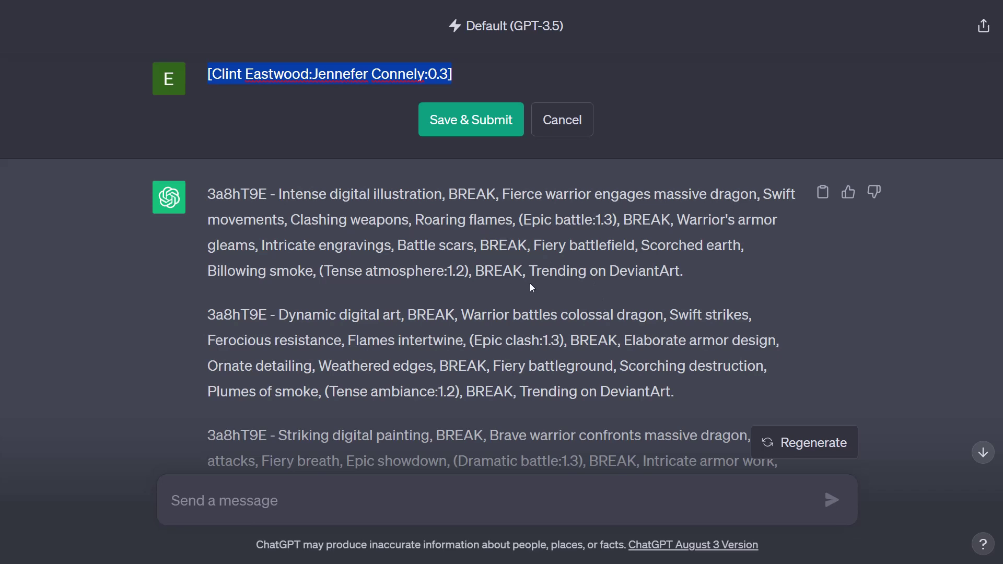
scroll(531, 289, "up", 3)
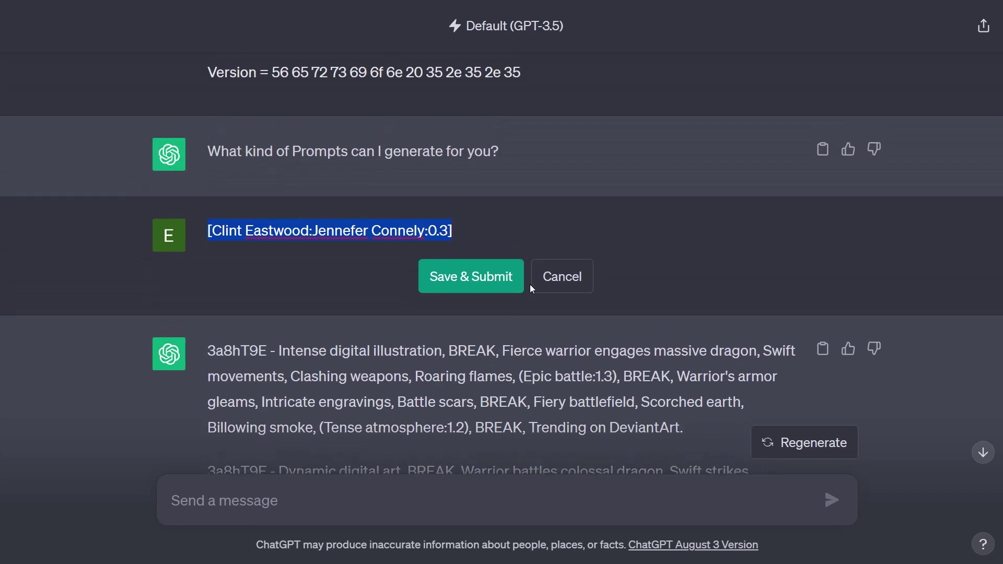
scroll(529, 284, "down", 2)
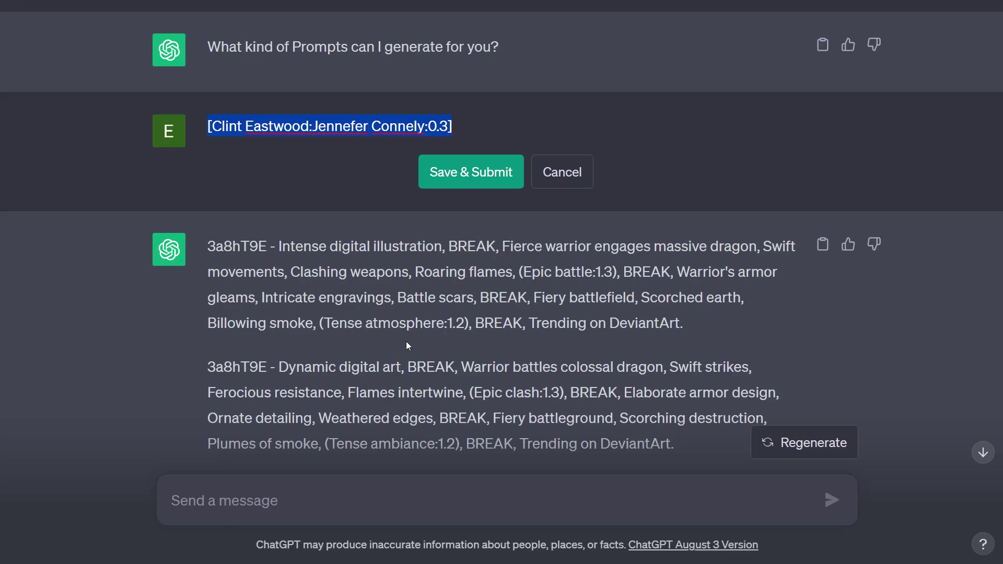
scroll(446, 357, "down", 4)
scroll(447, 357, "down", 3)
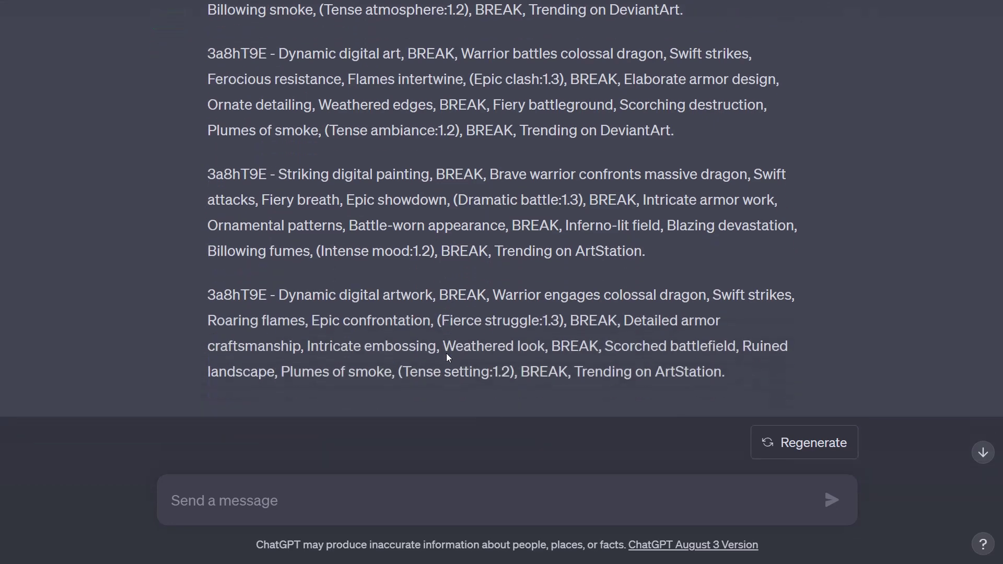